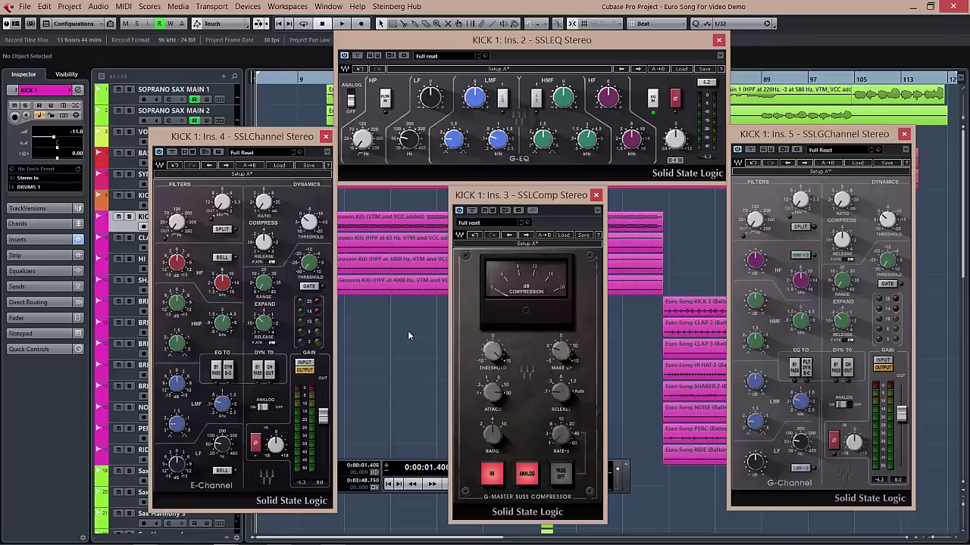
Close the kick track's G-Channel, EQ and E-Channel plug-in windows, keeping only the bus compressor open
click(906, 134)
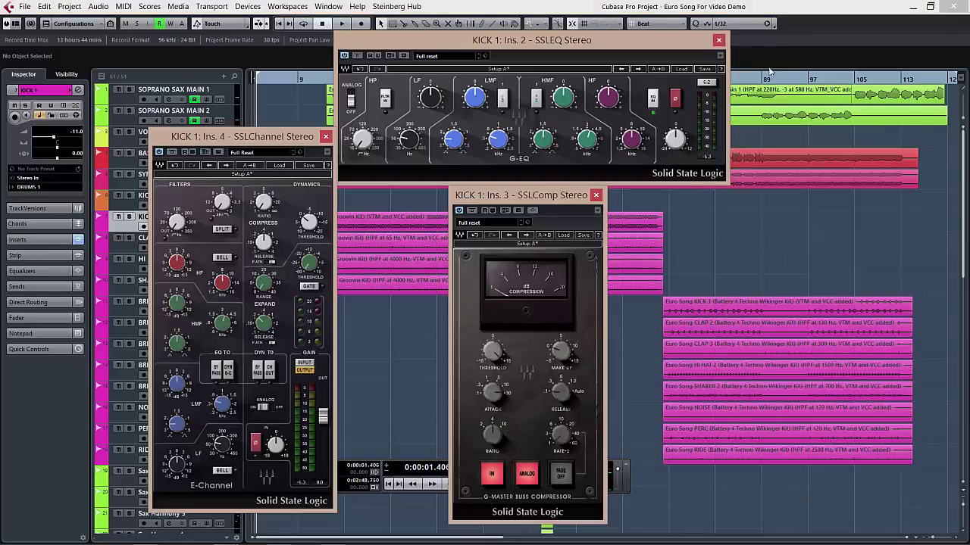
click(718, 40)
click(324, 137)
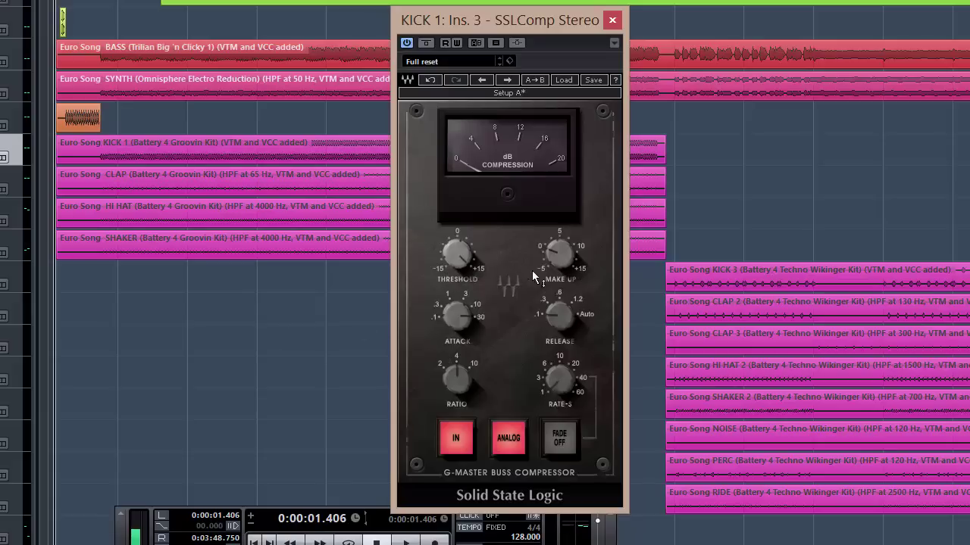
Try the compressor's threshold and make-up controls, and sweep the attack down to 0.1 ms and back to 30 ms
mouse_move(459, 264)
mouse_down()
mouse_move(459, 272)
mouse_move(459, 251)
mouse_up()
mouse_move(555, 257)
mouse_down()
mouse_move(555, 271)
mouse_move(555, 257)
mouse_up()
mouse_move(553, 256)
mouse_move(461, 324)
scroll(456, 318, down, 5)
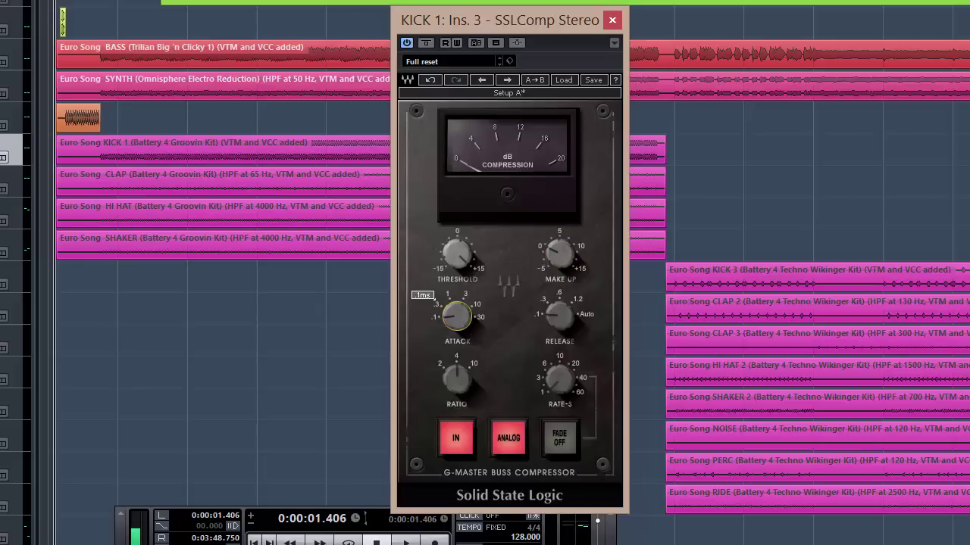
scroll(457, 318, up, 5)
Sweep the compressor's release time upward and return it to 0.1 s
mouse_move(558, 319)
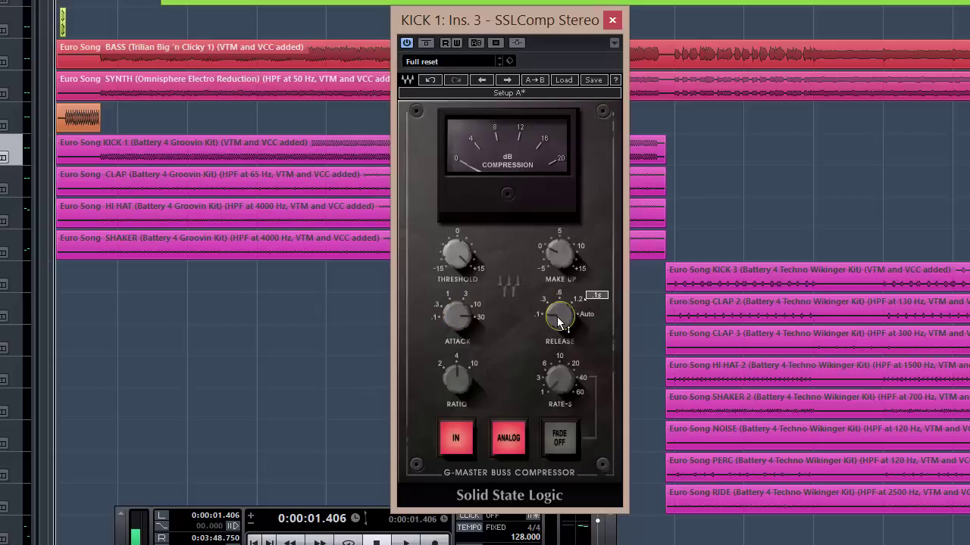
scroll(558, 318, up, 1)
scroll(559, 316, down, 1)
scroll(559, 317, up, 1)
mouse_move(558, 324)
mouse_down()
mouse_move(558, 348)
mouse_move(560, 308)
mouse_up()
mouse_move(560, 322)
Step the compressor's ratio through its settings and return it to 4:1
mouse_move(456, 385)
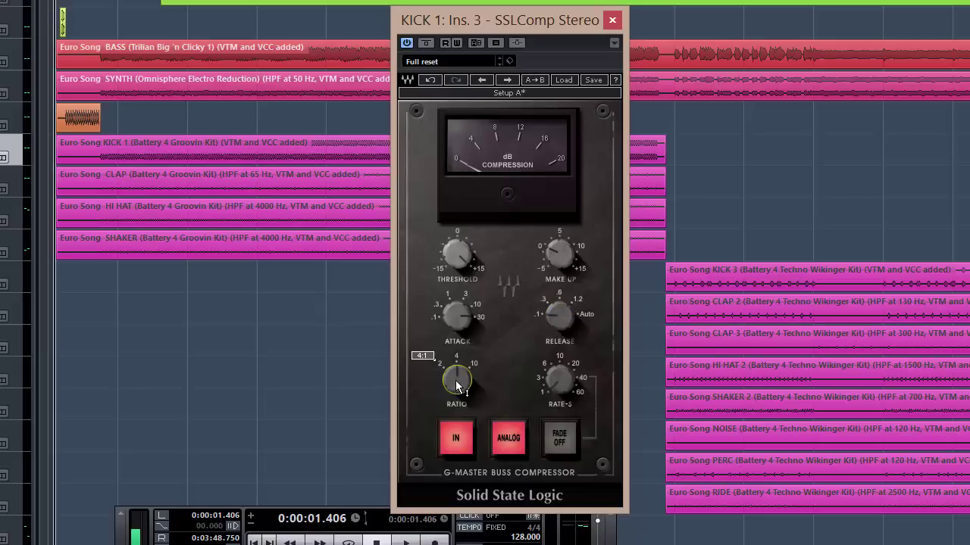
drag(456, 380, 456, 394)
mouse_move(456, 382)
mouse_down()
mouse_move(456, 359)
mouse_move(456, 370)
mouse_up()
drag(456, 370, 456, 375)
drag(456, 374, 456, 364)
drag(456, 365, 456, 365)
Bypass and re-engage the compressor twice with its IN switch
click(461, 441)
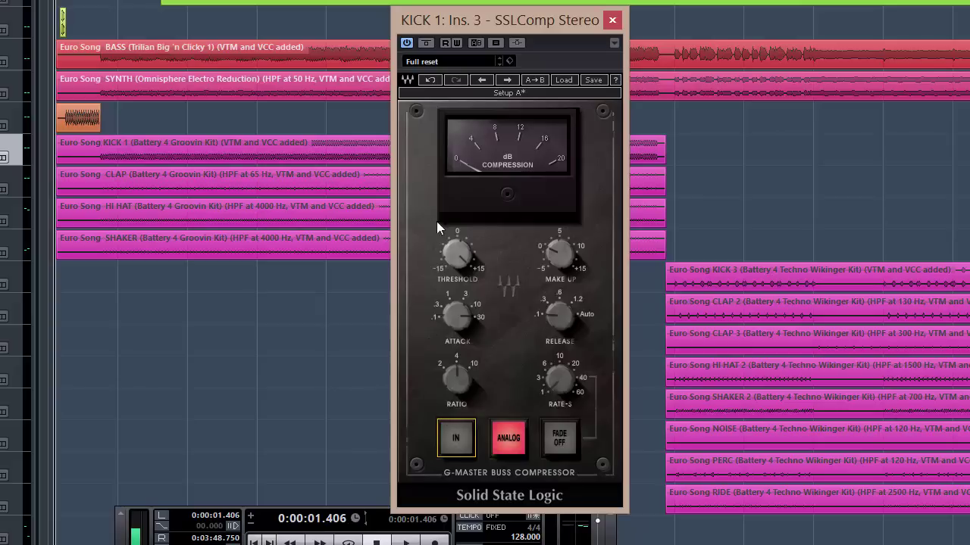
click(449, 441)
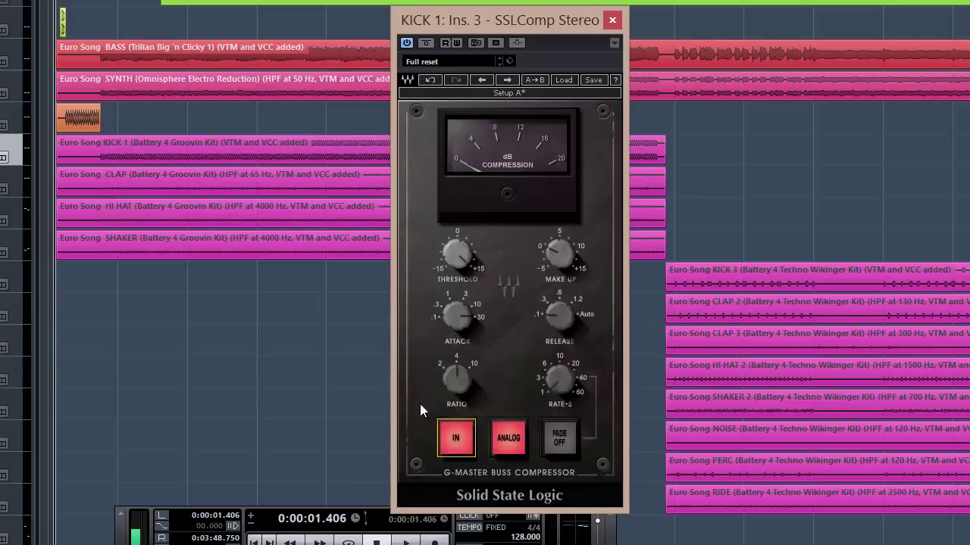
click(456, 426)
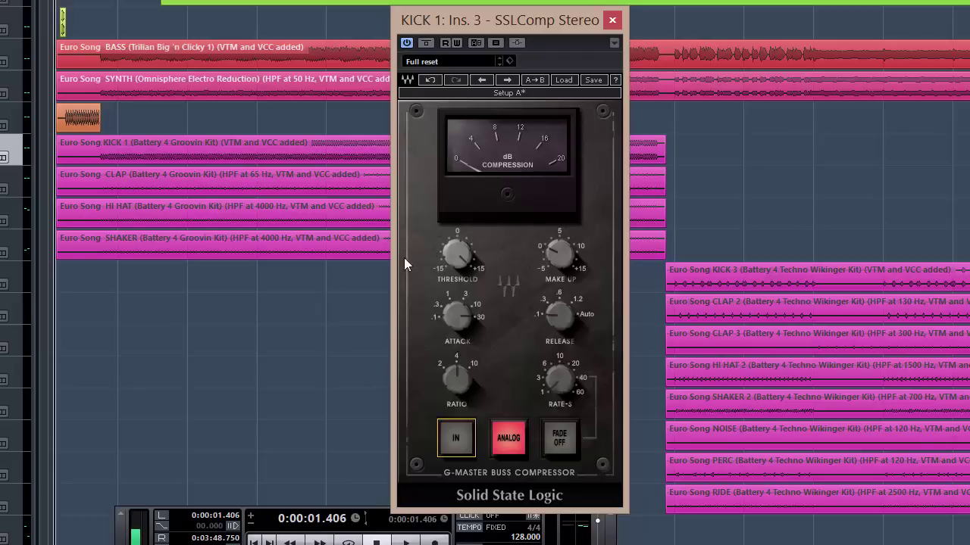
click(447, 449)
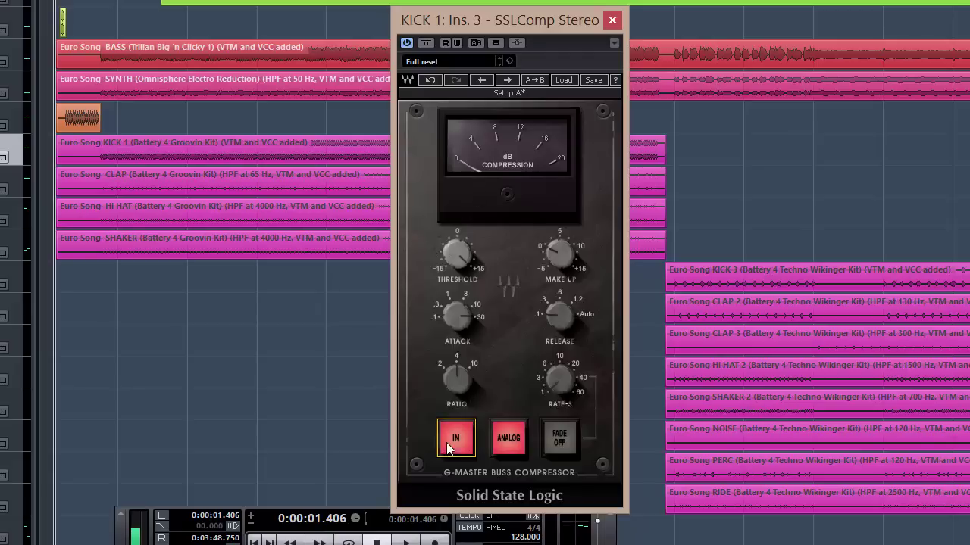
Toggle the compressor's analog modelling off and back on twice
click(510, 446)
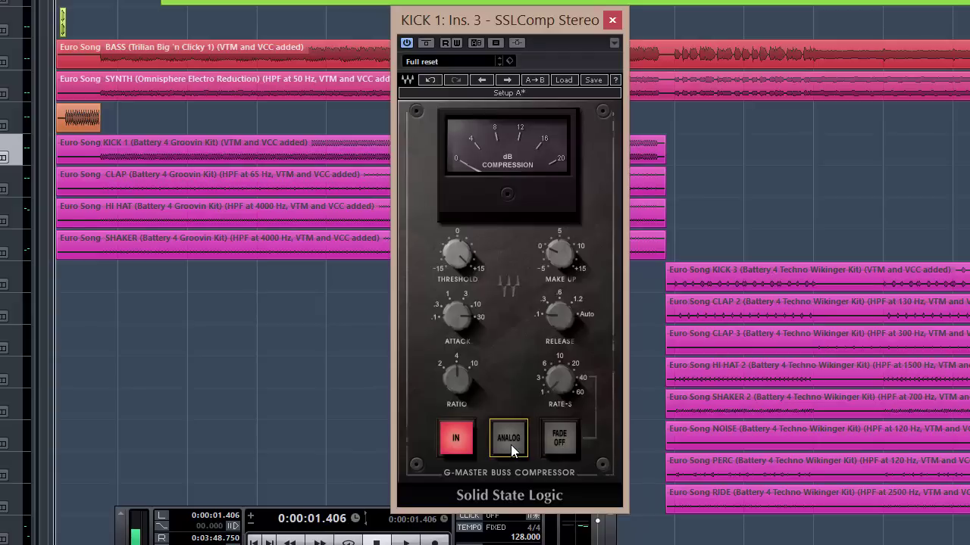
click(510, 445)
click(512, 443)
click(509, 438)
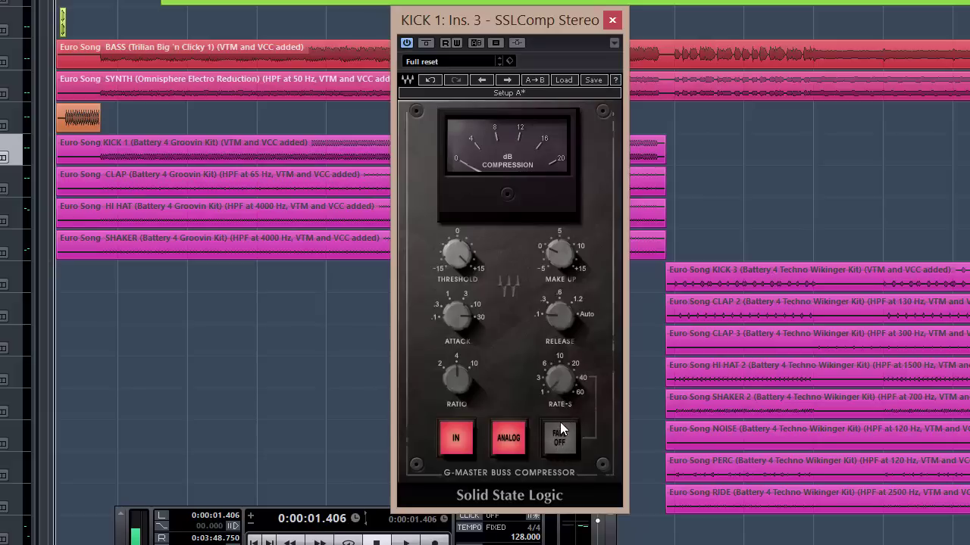
Set the compressor's auto-fade to fade out and sweep its rate up to 60 seconds and back to 1
mouse_move(558, 388)
click(560, 438)
drag(561, 379, 562, 340)
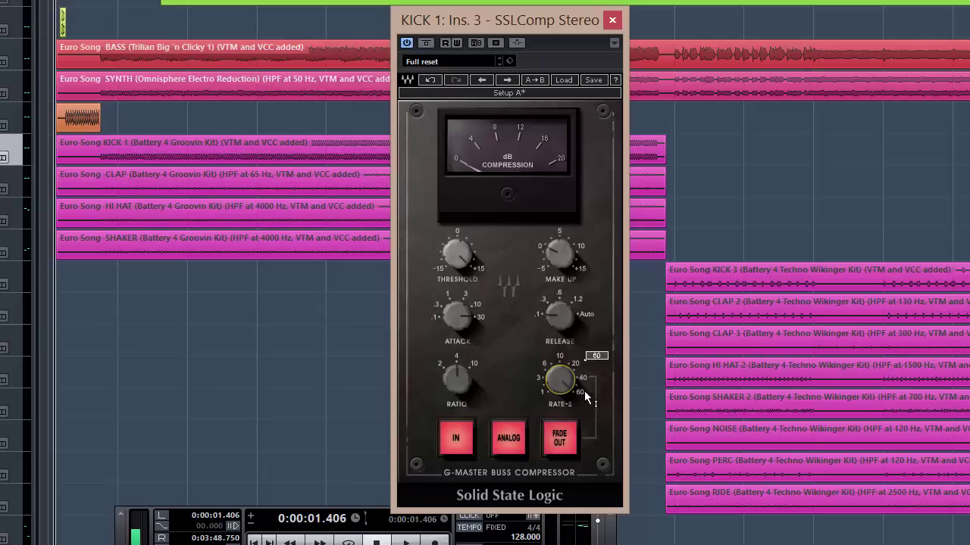
mouse_move(565, 379)
mouse_down()
mouse_move(564, 401)
mouse_move(564, 379)
mouse_up()
mouse_move(559, 378)
mouse_down()
mouse_move(560, 420)
mouse_move(560, 379)
mouse_up()
Try the fade-in mode with a 60-second rate, then switch the fade off and return the rate to 1 second
click(560, 439)
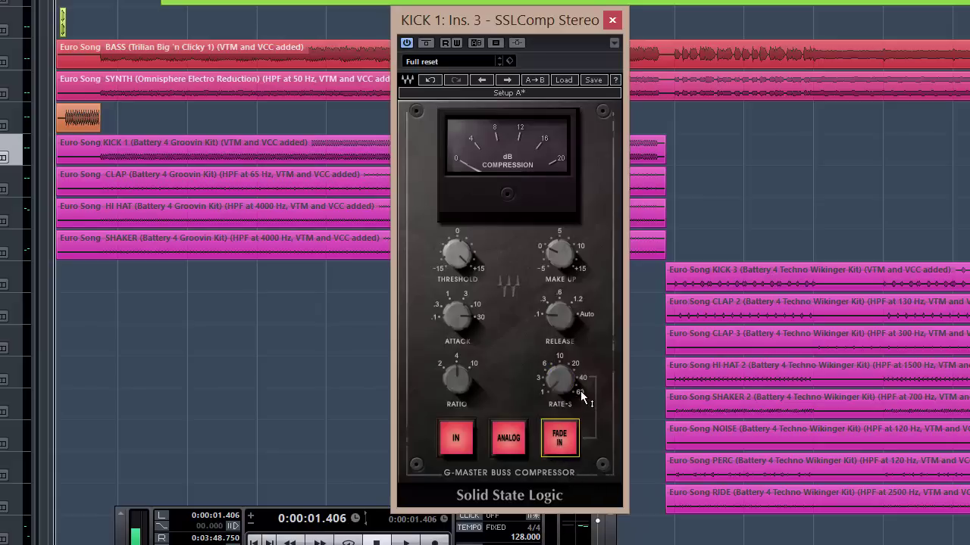
click(562, 378)
mouse_move(573, 390)
click(568, 442)
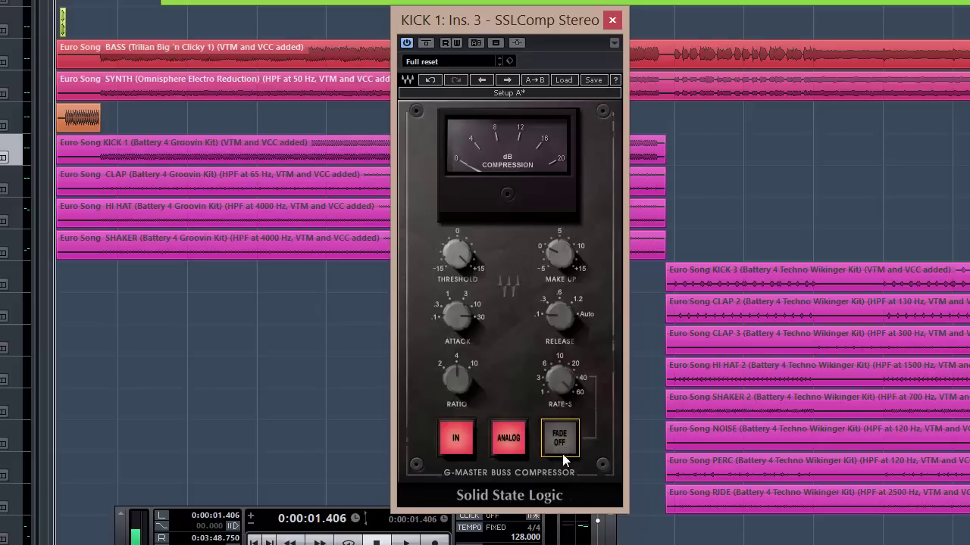
drag(565, 394, 565, 439)
Audition a 60-second fade-out on the kick during playback, switch the fade off again and stop playback
mouse_move(564, 392)
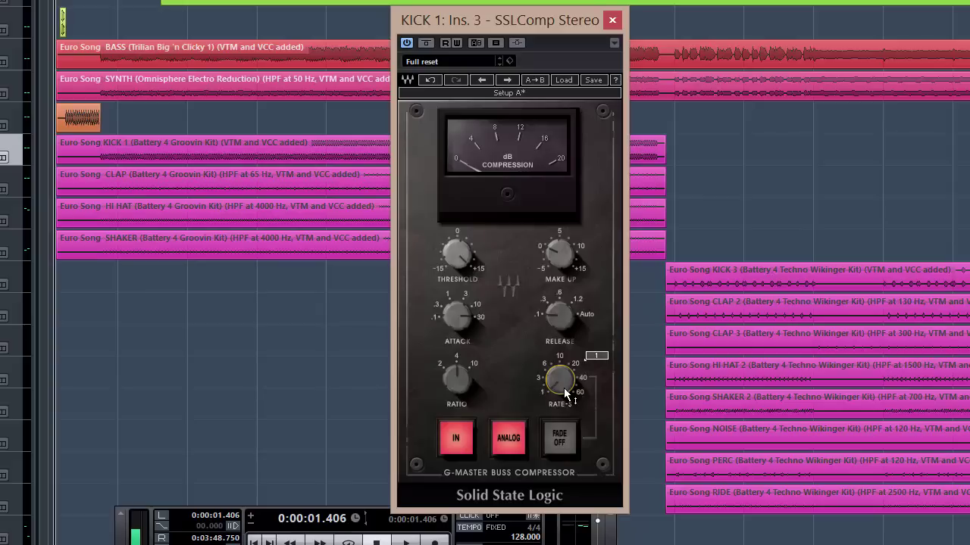
drag(564, 393, 564, 372)
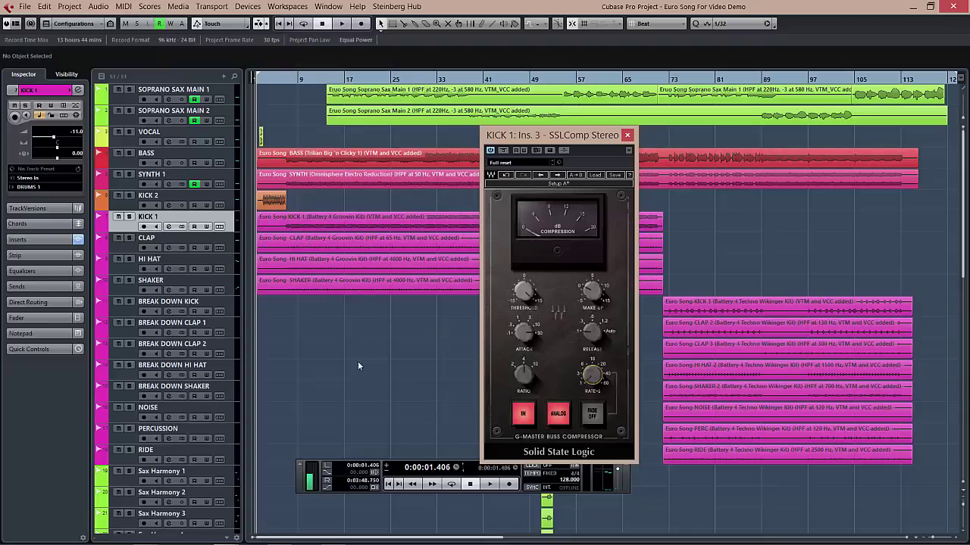
key(space)
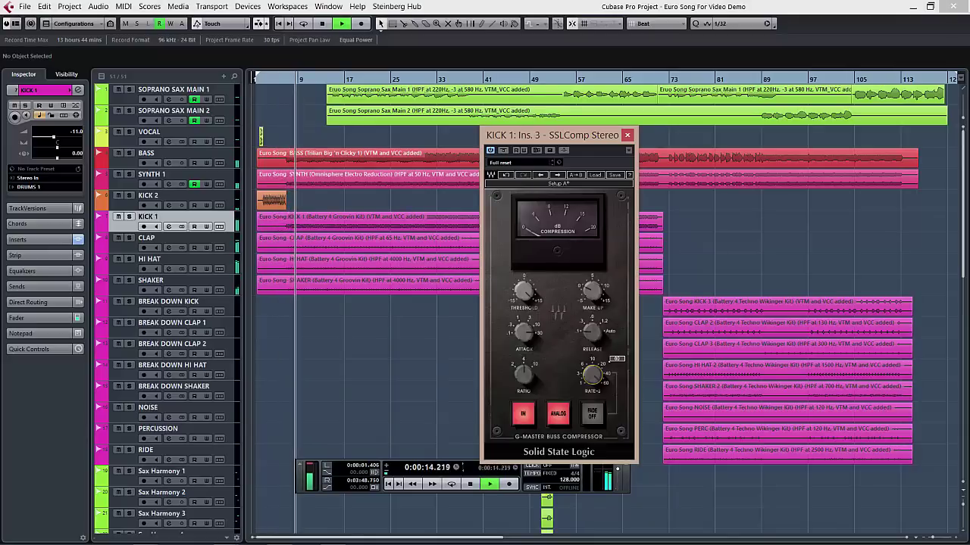
click(592, 416)
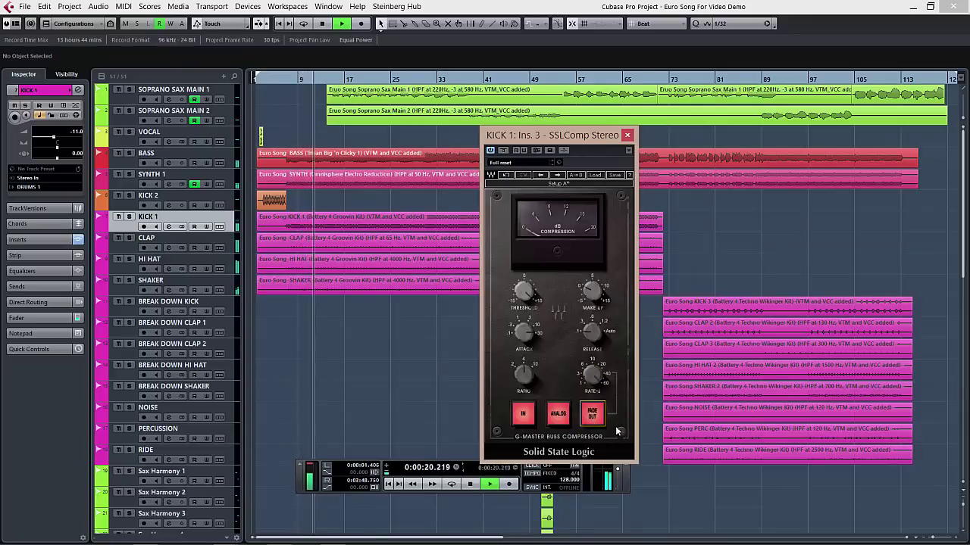
mouse_move(610, 383)
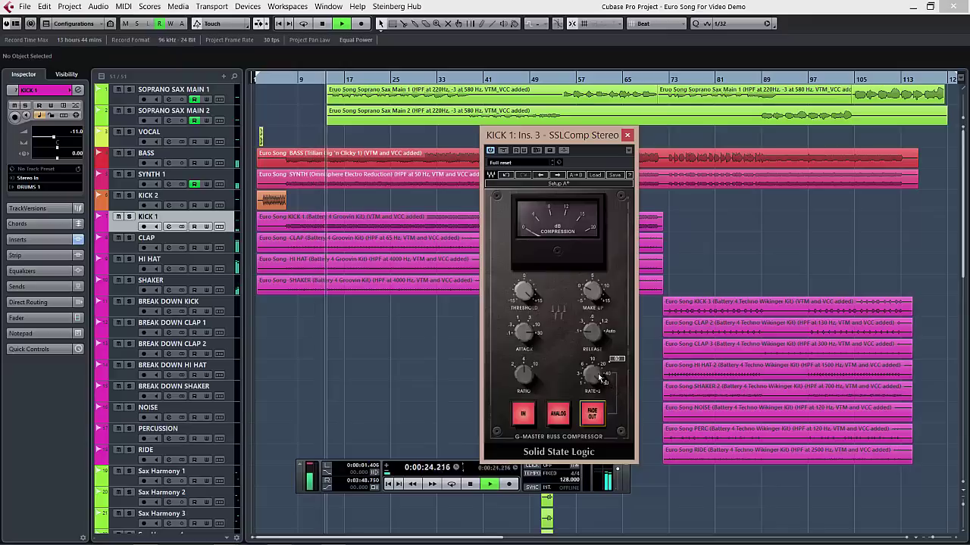
click(595, 421)
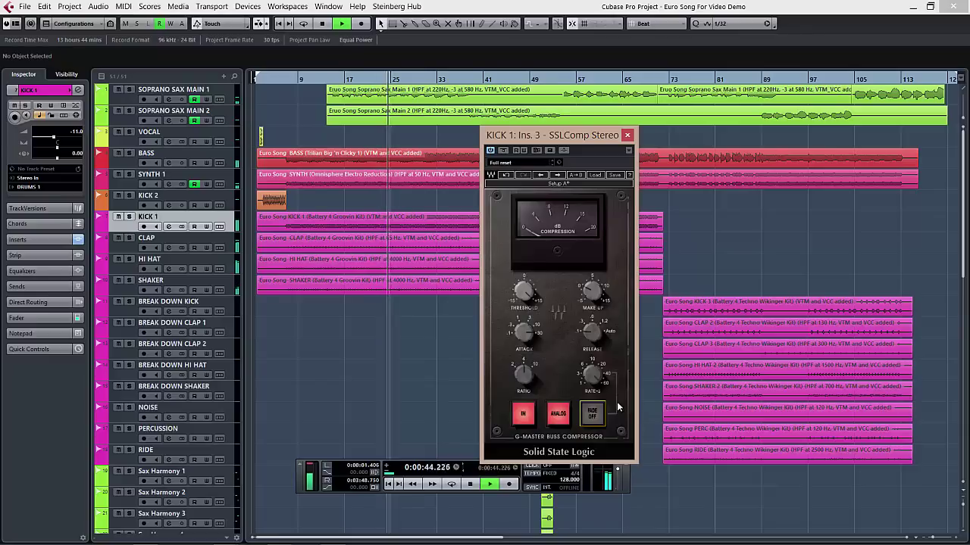
key(space)
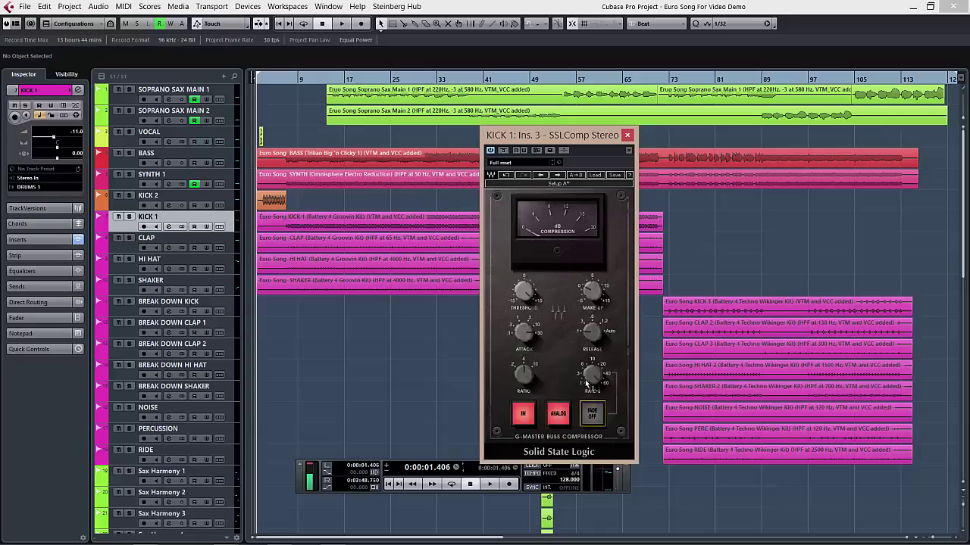
Set the compressor's fade rate to 1 second, switching the fade-out on and back off
drag(593, 377, 594, 374)
click(592, 413)
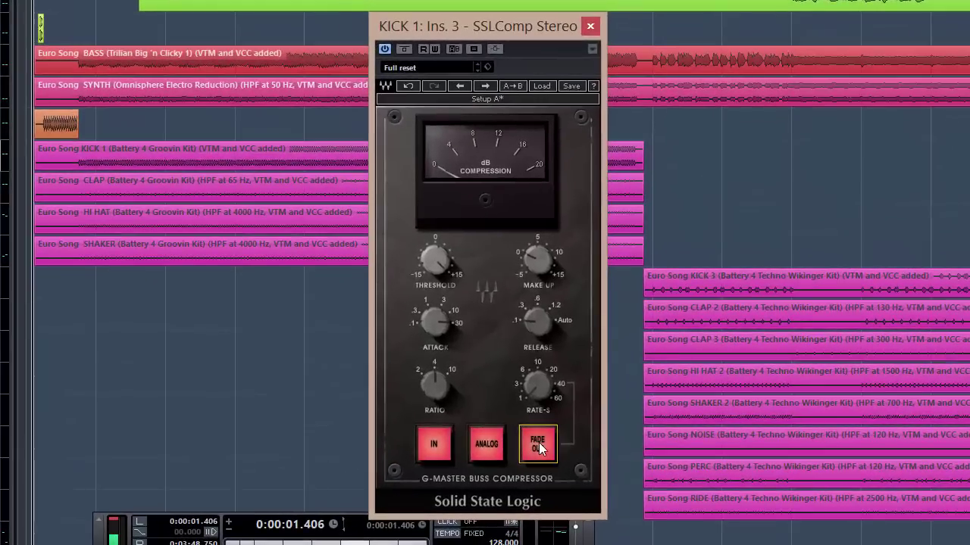
click(539, 448)
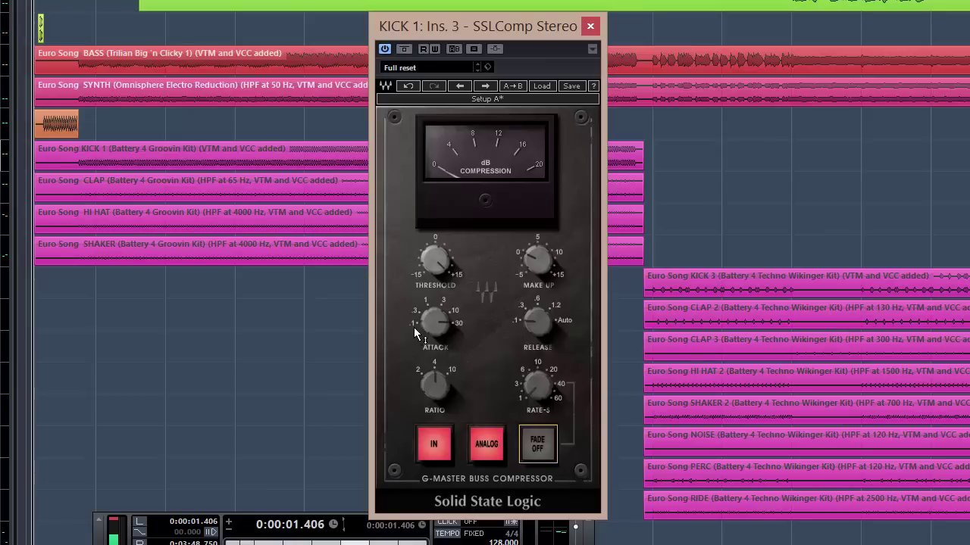
Check the compressor's attack and release controls and adjust its threshold slightly
mouse_move(422, 330)
click(430, 328)
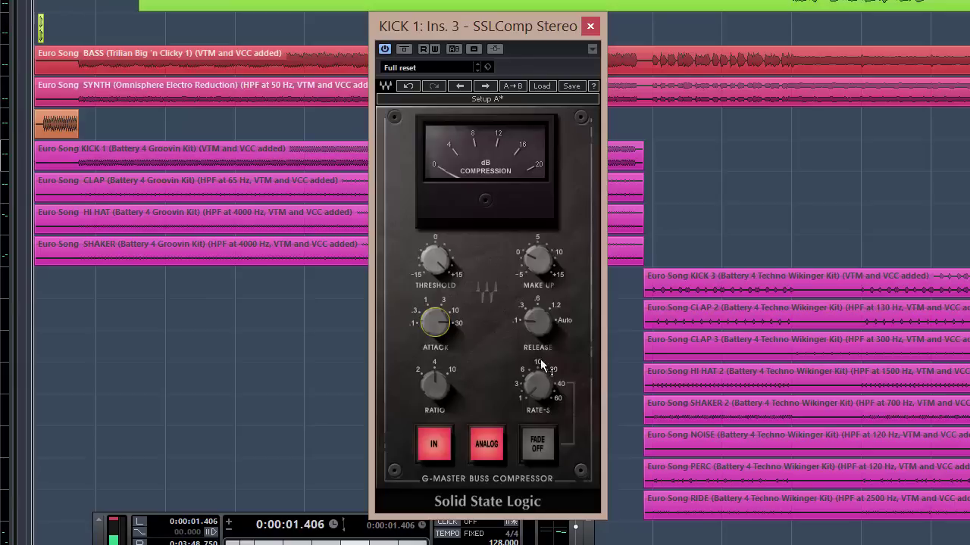
click(544, 324)
click(434, 260)
drag(434, 261, 435, 215)
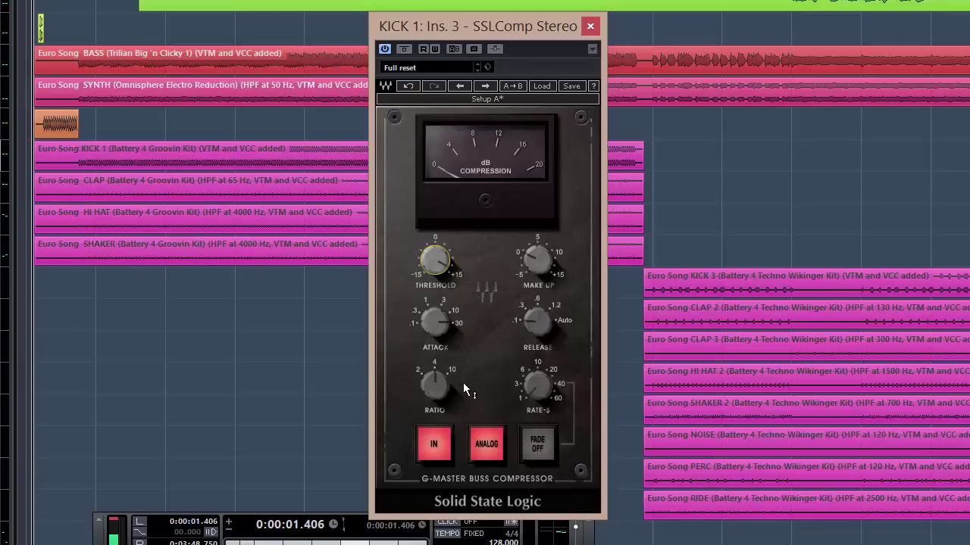
mouse_move(423, 394)
mouse_move(435, 281)
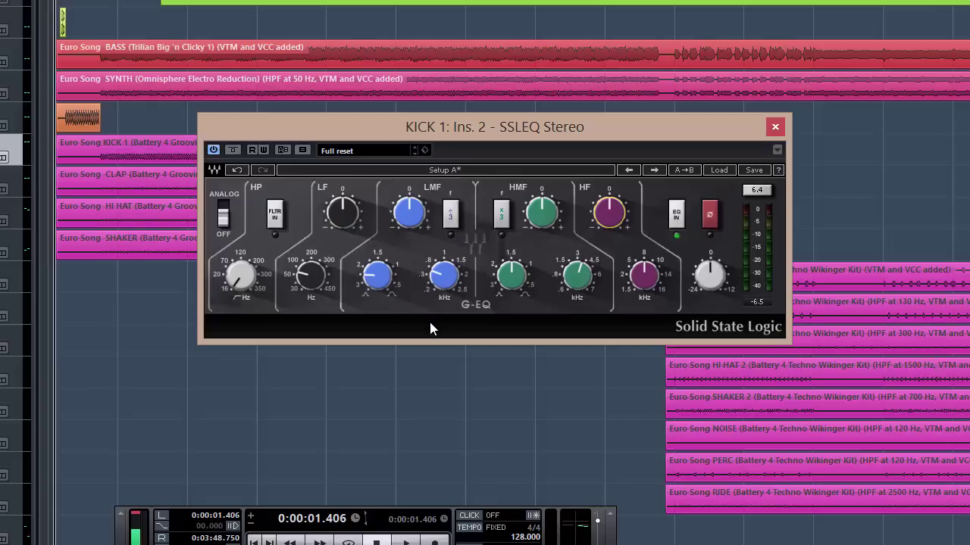
Toggle the kick EQ's analog switch back and forth several times, ending in its original position
click(223, 217)
click(224, 216)
click(223, 216)
click(232, 217)
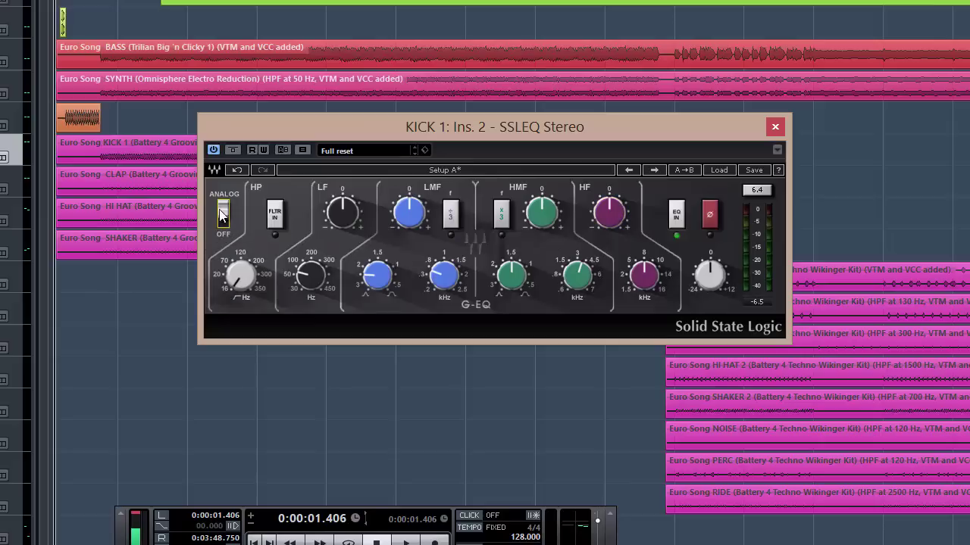
click(222, 216)
click(223, 216)
click(223, 218)
click(223, 217)
click(224, 218)
Sweep the EQ's high-pass frequency up to 350 Hz and back down to 16 Hz
mouse_move(241, 280)
drag(240, 279, 240, 228)
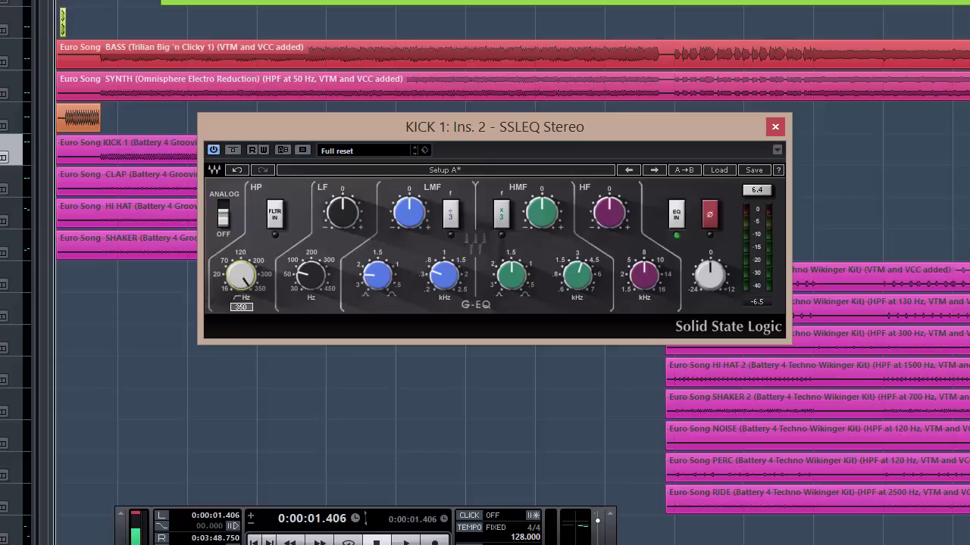
drag(240, 279, 280, 237)
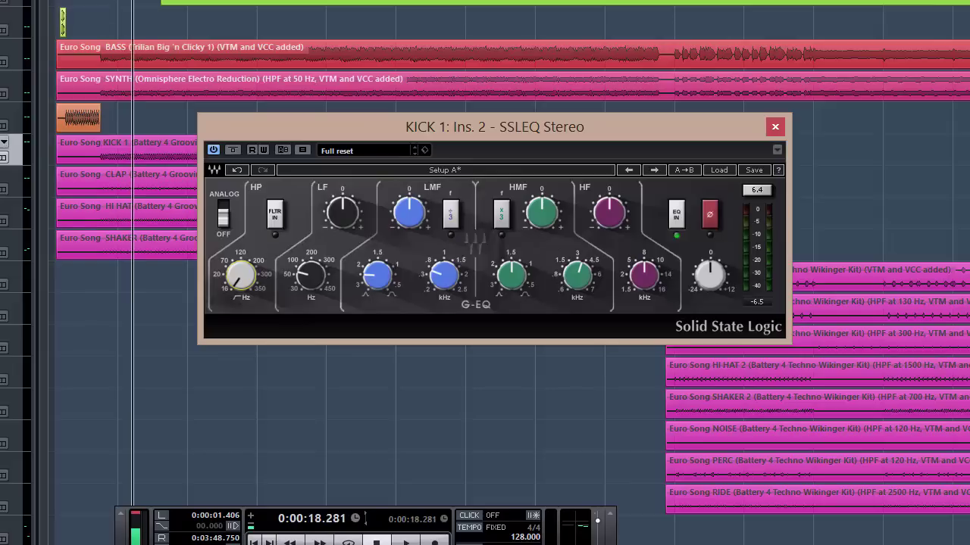
Audition the kick EQ's high-pass filter during playback, switching it in and out and raising its frequency to 350 Hz
drag(240, 277, 241, 246)
key(space)
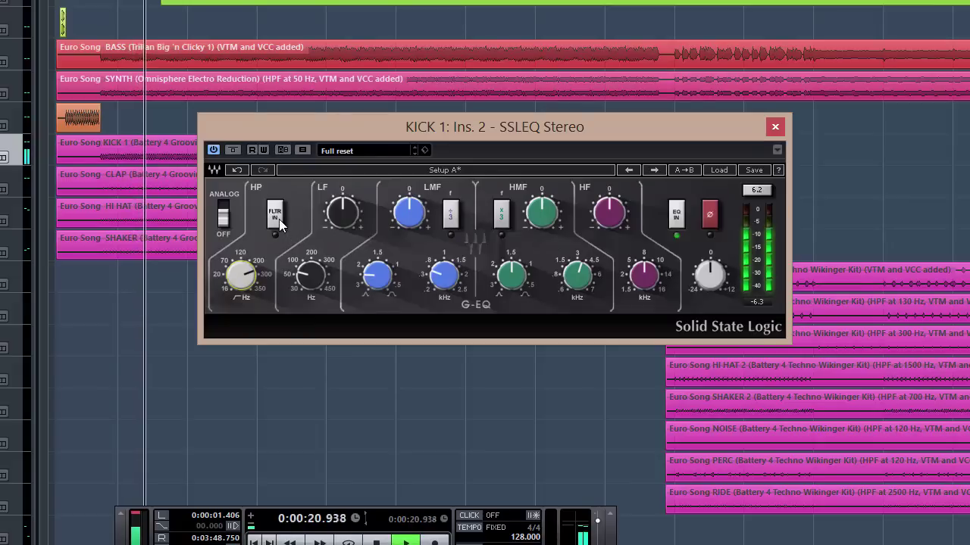
click(276, 215)
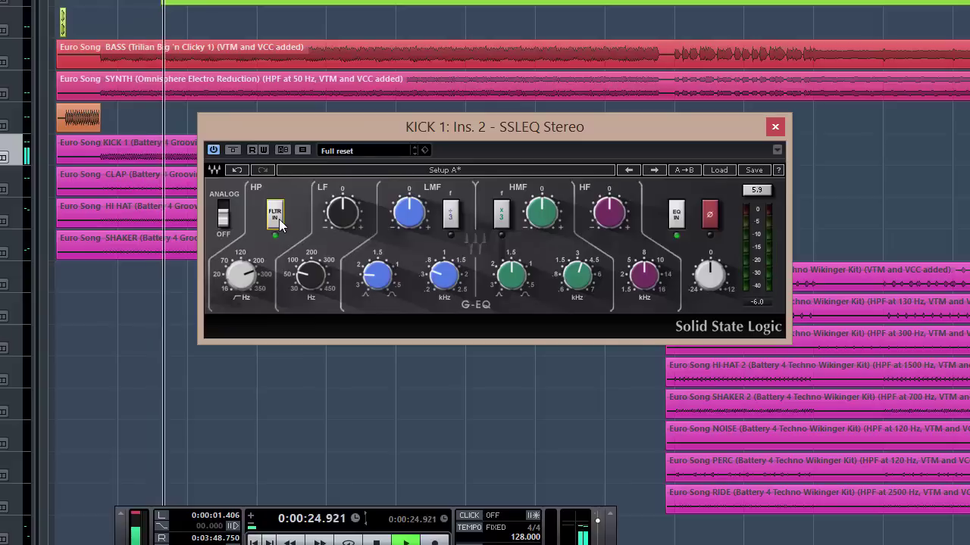
click(276, 215)
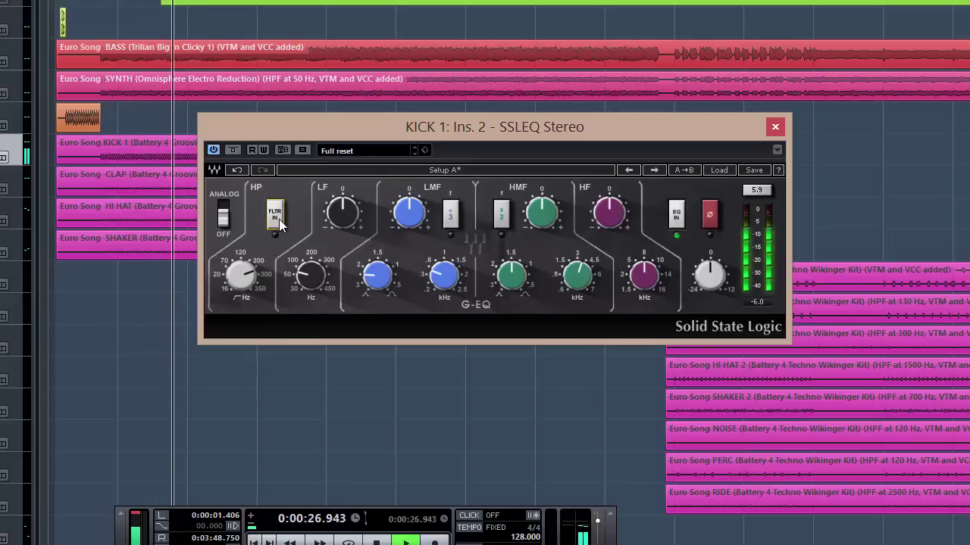
click(276, 215)
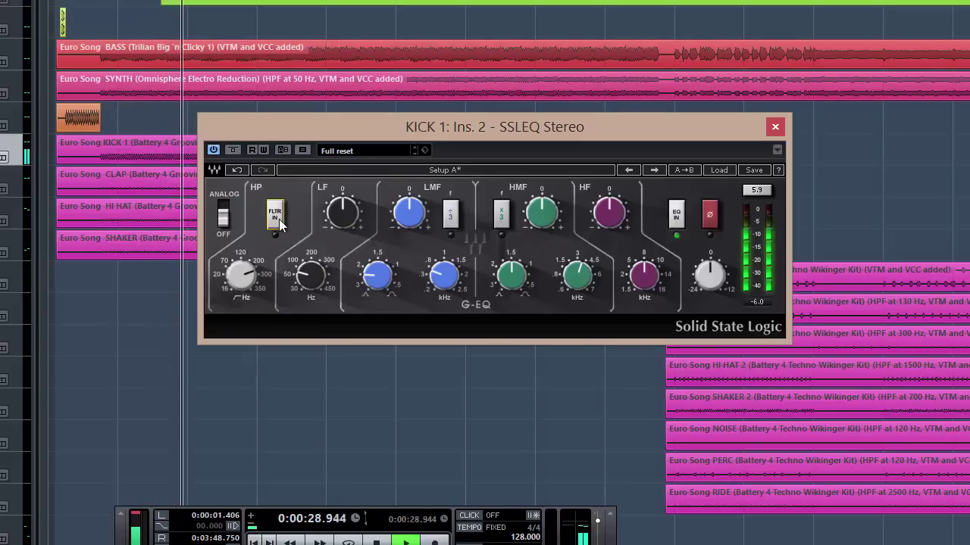
drag(241, 276, 240, 267)
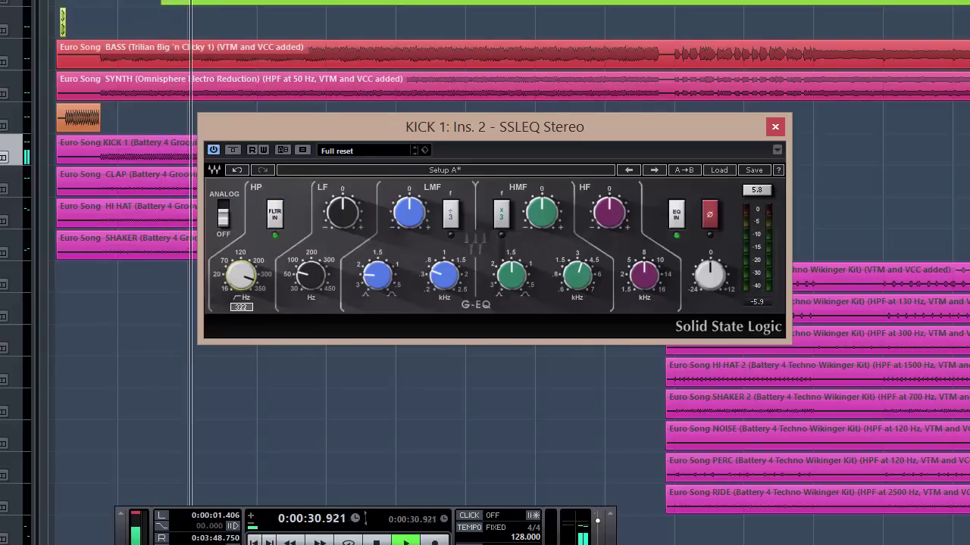
click(277, 211)
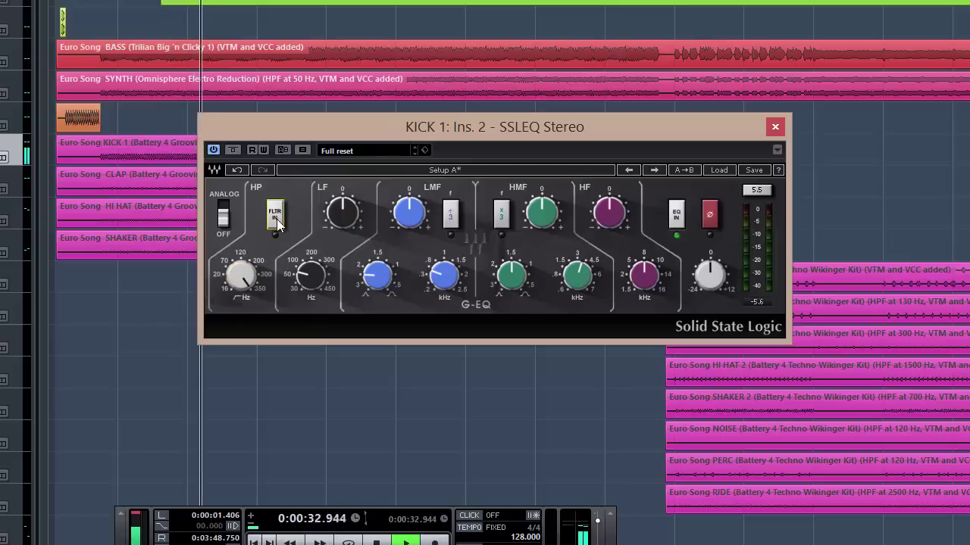
Stop playback and return the kick EQ's high-pass frequency to 16 Hz with the filter switched out
key(space)
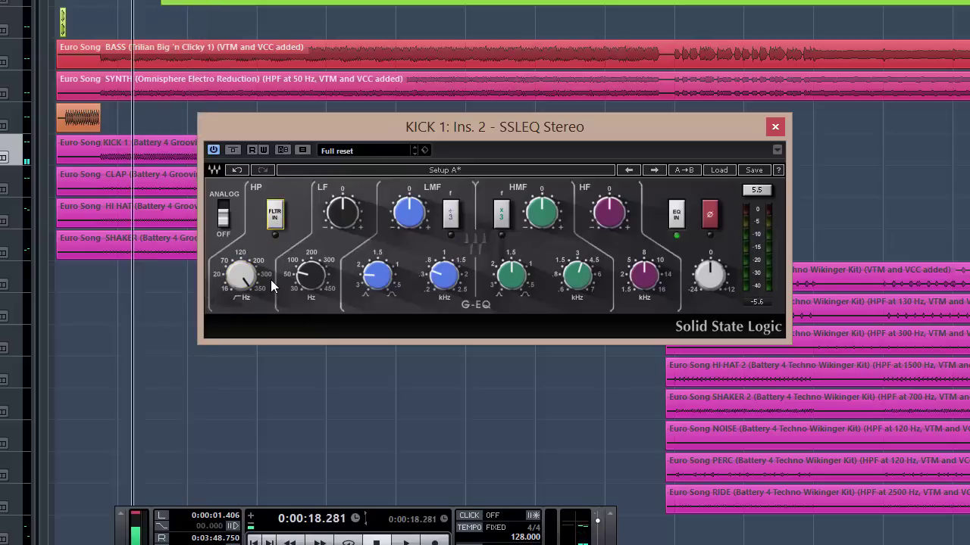
drag(236, 281, 236, 303)
Sweep the LF band's frequency up and back down, and run its gain down to -17 and back to 0
mouse_move(342, 237)
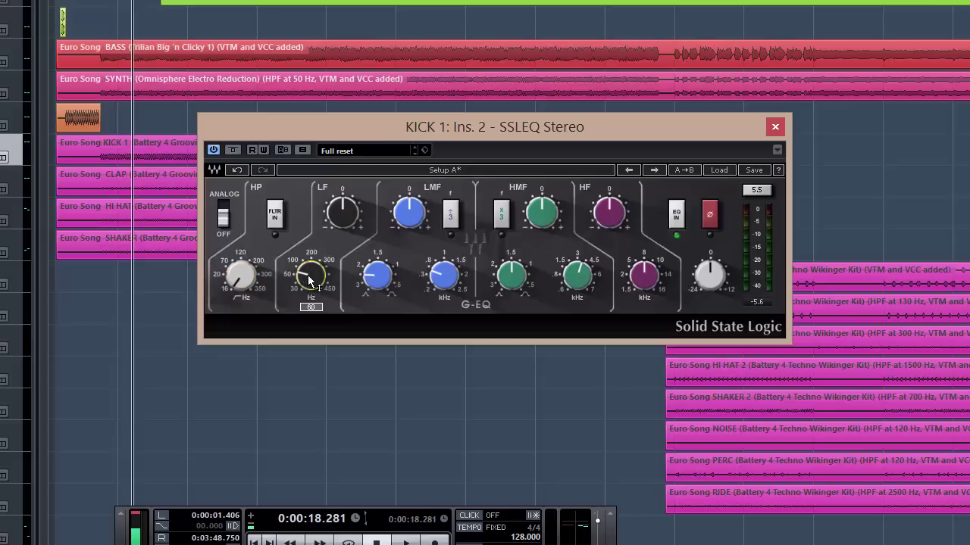
drag(309, 281, 309, 216)
drag(310, 277, 310, 326)
drag(353, 209, 353, 227)
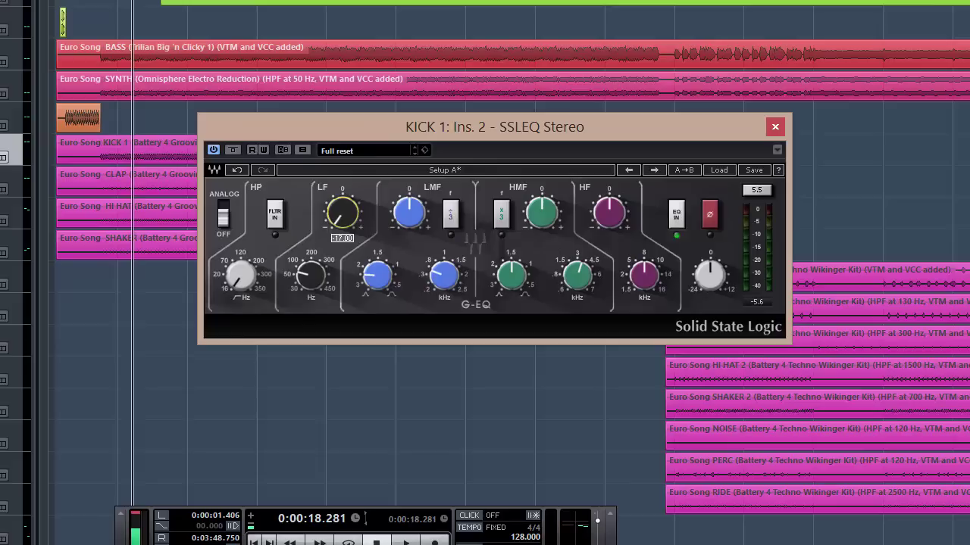
mouse_move(353, 227)
mouse_down()
mouse_move(353, 189)
mouse_move(353, 211)
mouse_move(367, 216)
mouse_up()
Set the LMF band's Q to 1.5 and raise its frequency to about 1 kHz
mouse_move(373, 281)
mouse_move(377, 278)
mouse_down()
mouse_move(377, 297)
mouse_move(377, 266)
mouse_move(377, 281)
mouse_up()
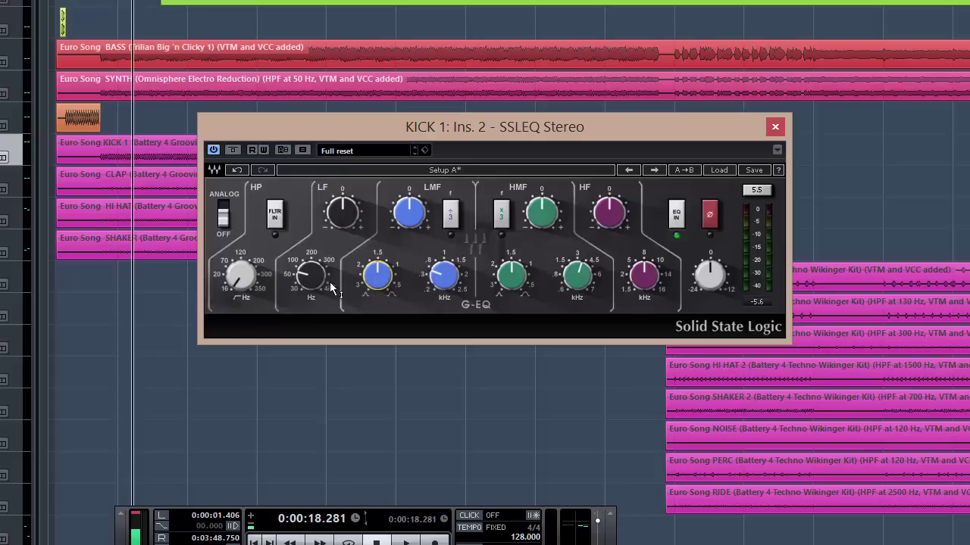
drag(437, 280, 441, 249)
Sweep the LMF gain through its cut and boost range and return it to 0
click(409, 214)
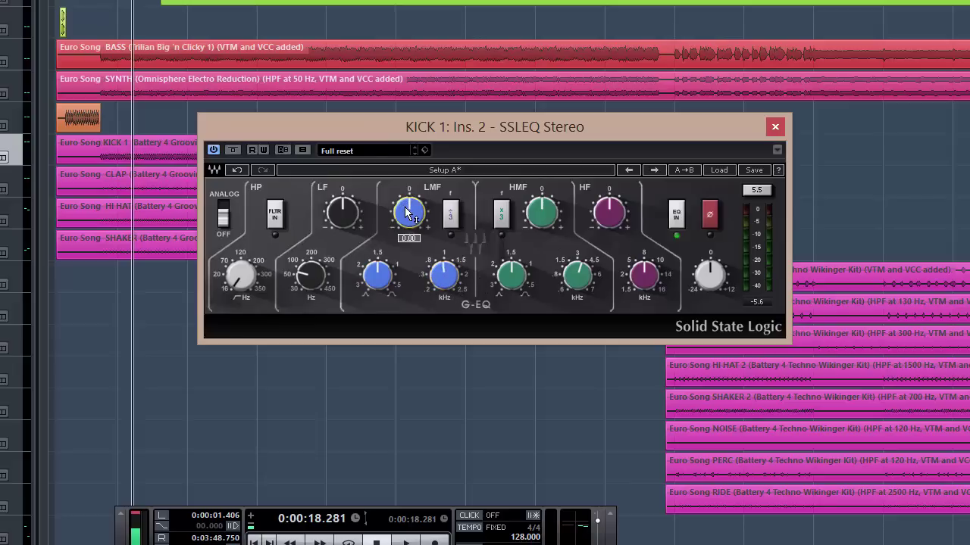
drag(409, 215, 409, 257)
drag(409, 223, 409, 136)
drag(409, 214, 409, 222)
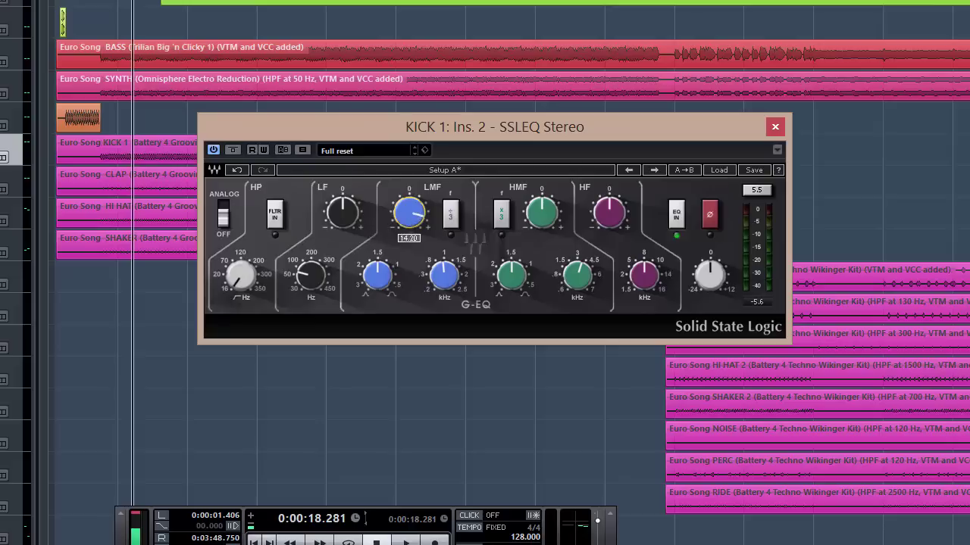
Toggle the LMF band's ÷3 switch and lower its frequency to 0.30 kHz, leaving ÷3 engaged
click(451, 216)
click(453, 223)
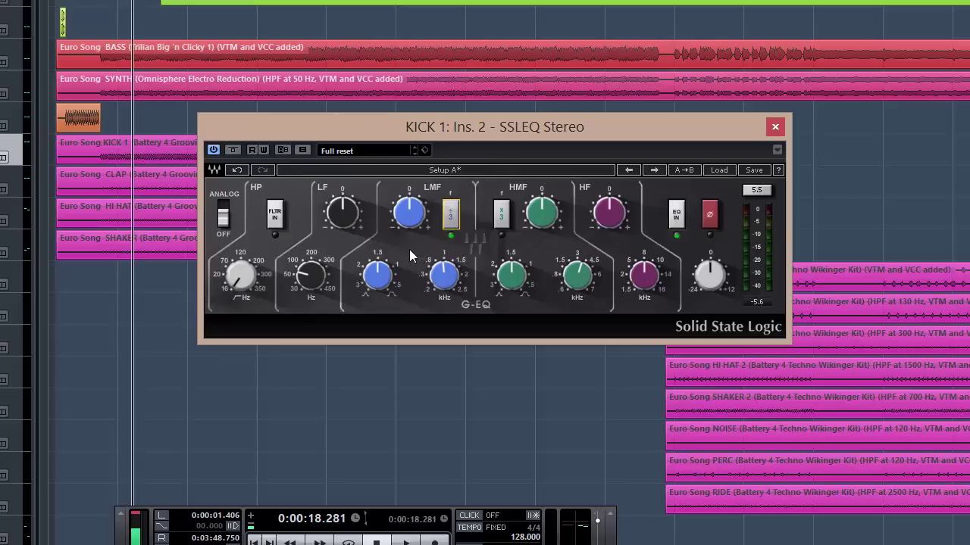
click(452, 218)
drag(446, 311, 446, 338)
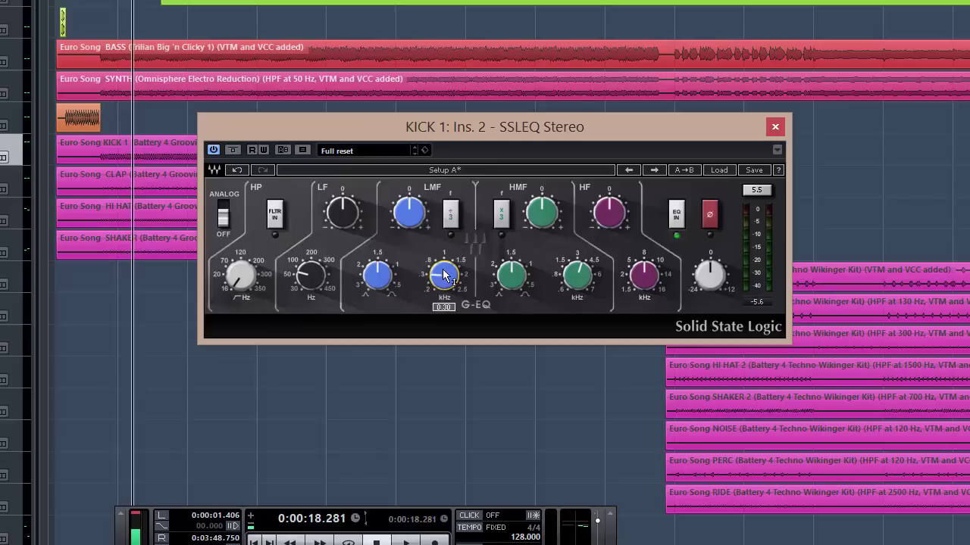
click(451, 216)
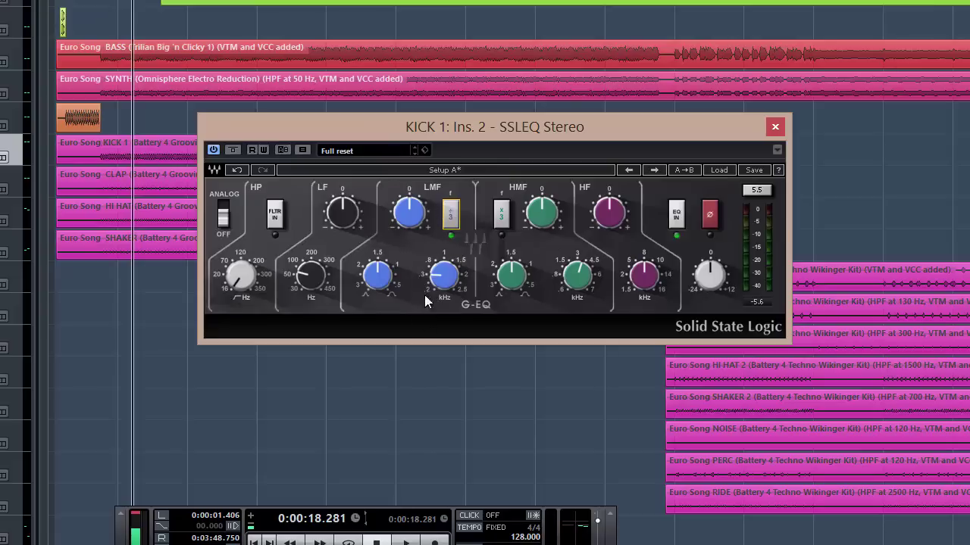
Cut the LMF gain slightly, sweep its frequency and settle a little above 0.3 kHz, with ÷3 switched out
click(407, 216)
mouse_move(406, 216)
mouse_down()
mouse_move(407, 237)
mouse_move(411, 221)
mouse_up()
mouse_move(445, 295)
drag(438, 282, 438, 292)
mouse_move(445, 286)
drag(445, 286, 445, 265)
drag(445, 265, 446, 273)
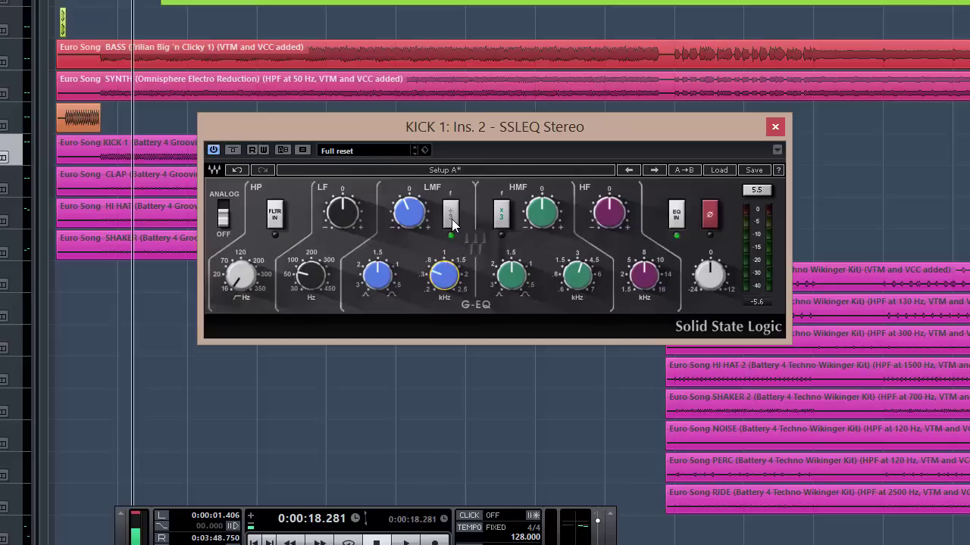
click(453, 218)
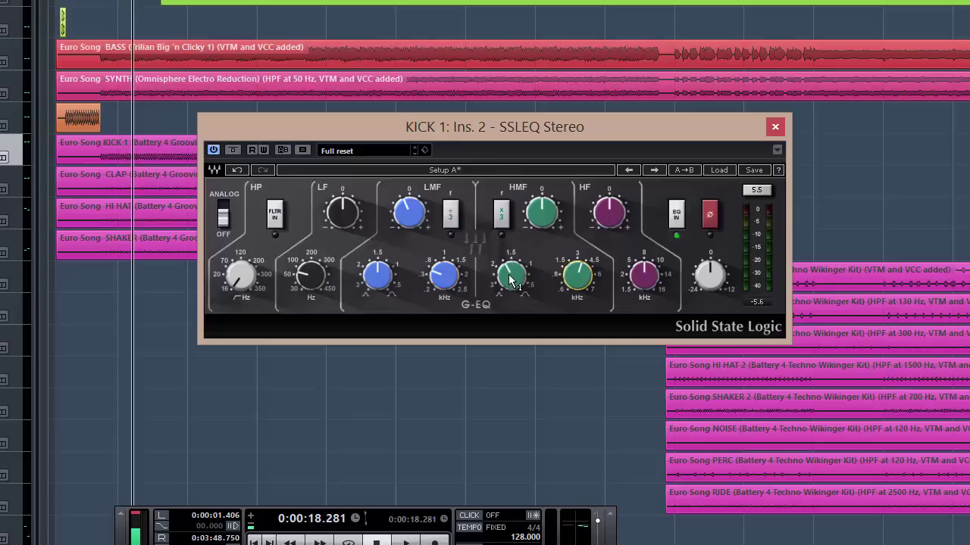
Sweep the HMF band's gain through its range and return it to 0
mouse_move(516, 283)
mouse_move(577, 277)
mouse_move(543, 215)
drag(544, 216, 543, 140)
mouse_move(528, 248)
Toggle the HMF band's ×3 switch and set its frequency to 3 kHz, leaving ×3 engaged
click(501, 215)
click(503, 216)
mouse_move(579, 279)
click(580, 277)
drag(580, 278, 580, 284)
click(501, 214)
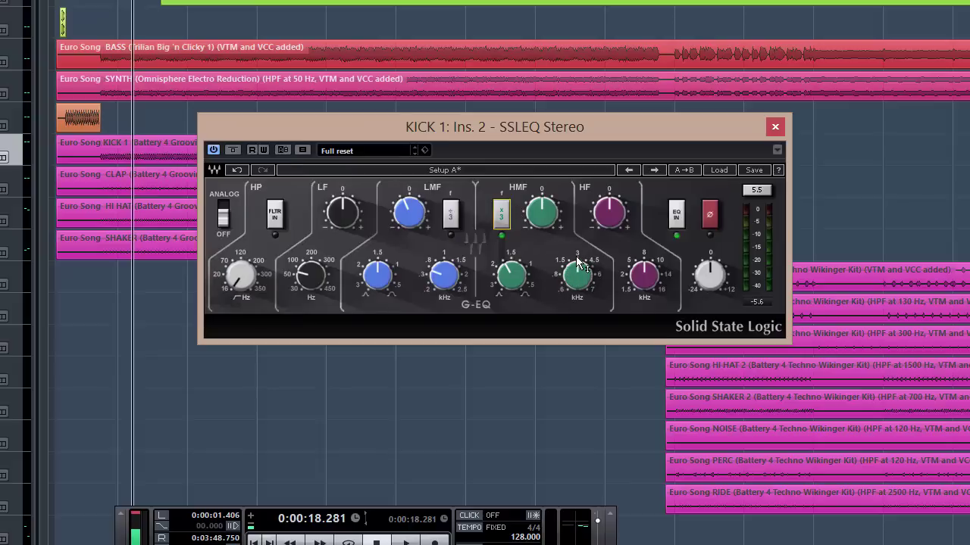
Disengage the HMF band's ×3 switch and sweep its frequency up to 7 kHz and back to 3 kHz
mouse_move(580, 263)
click(502, 221)
click(577, 276)
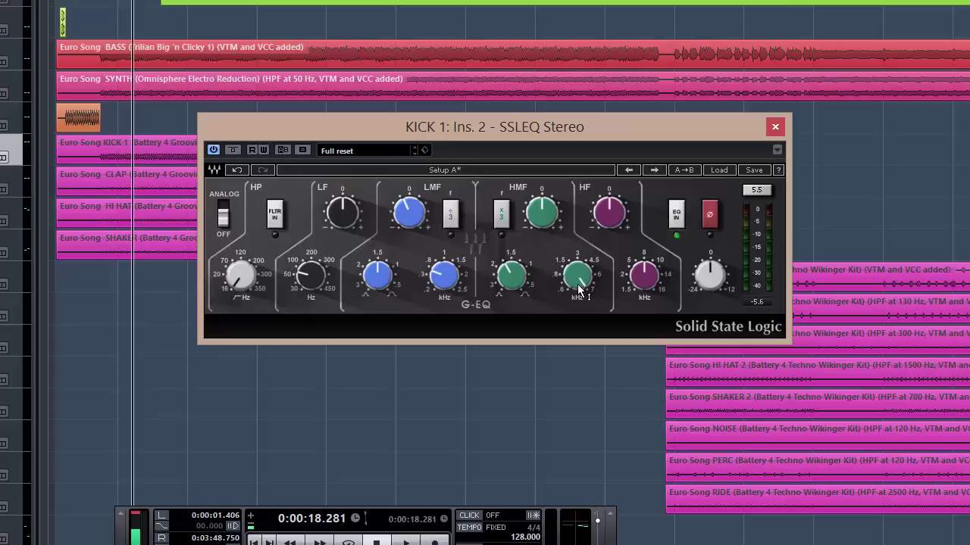
drag(578, 276, 577, 299)
Sweep the HF gain up to 17 and back to 0, and the HF frequency down to 1.5 kHz and back to 8 kHz
mouse_move(611, 219)
drag(610, 218, 610, 218)
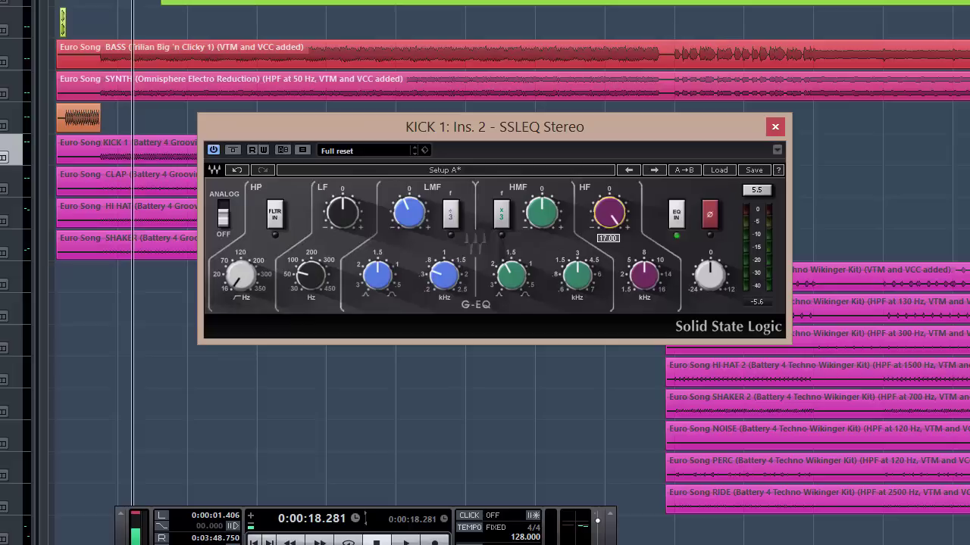
mouse_move(610, 219)
mouse_down()
mouse_move(610, 235)
mouse_move(610, 218)
mouse_up()
drag(644, 276, 644, 296)
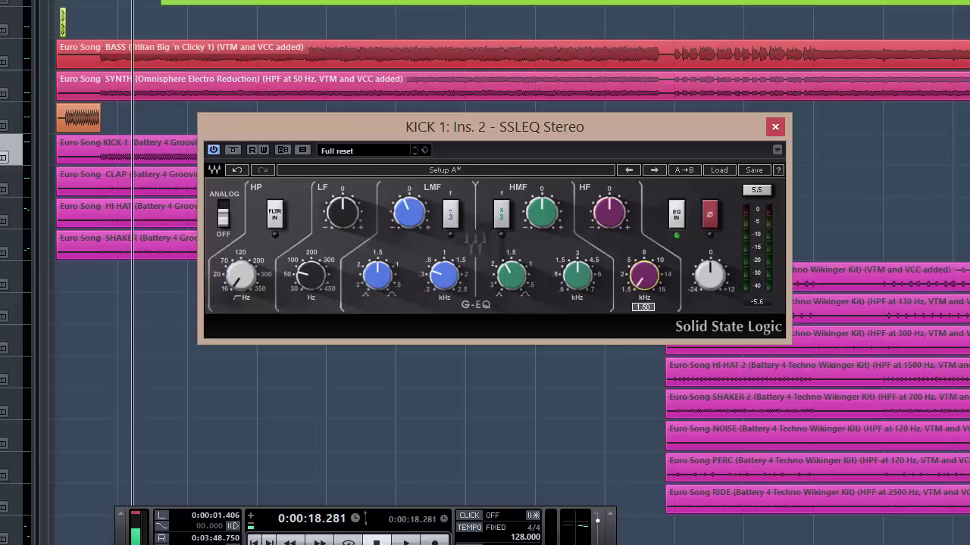
drag(644, 276, 644, 254)
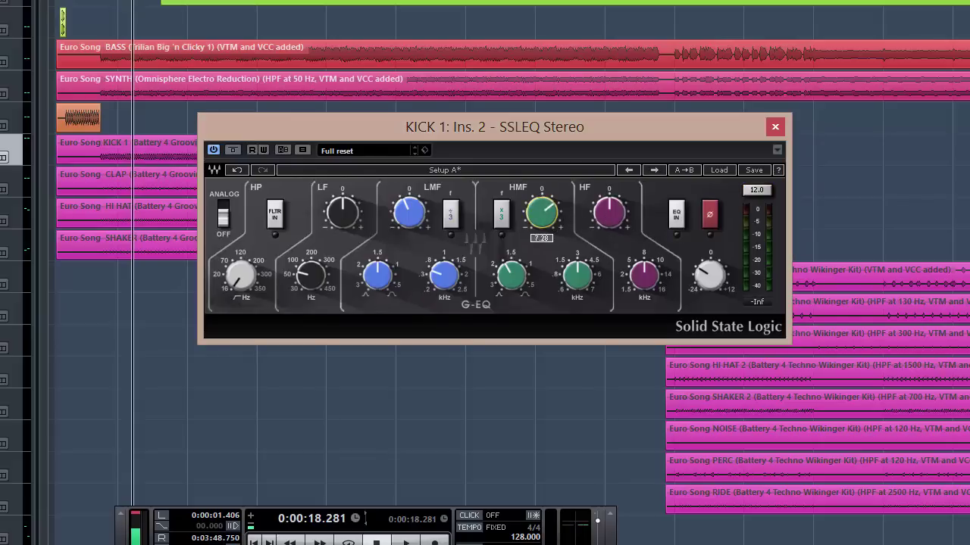
Cut the kick EQ's LMF gain and boost its LF and HF gains
drag(409, 213, 409, 241)
drag(342, 213, 342, 191)
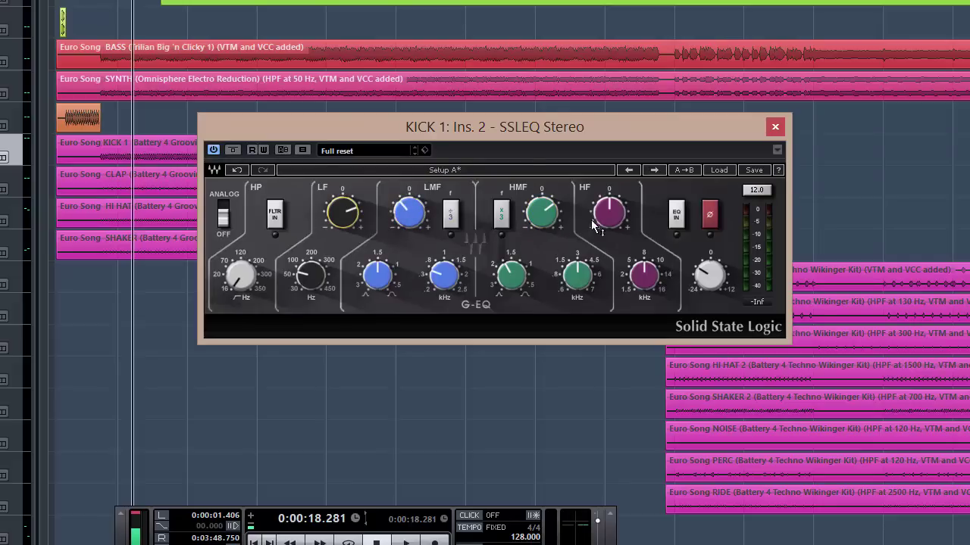
drag(613, 217, 613, 198)
Play the kick and compare its sound with the EQ switched in and out, finishing with it out
key(space)
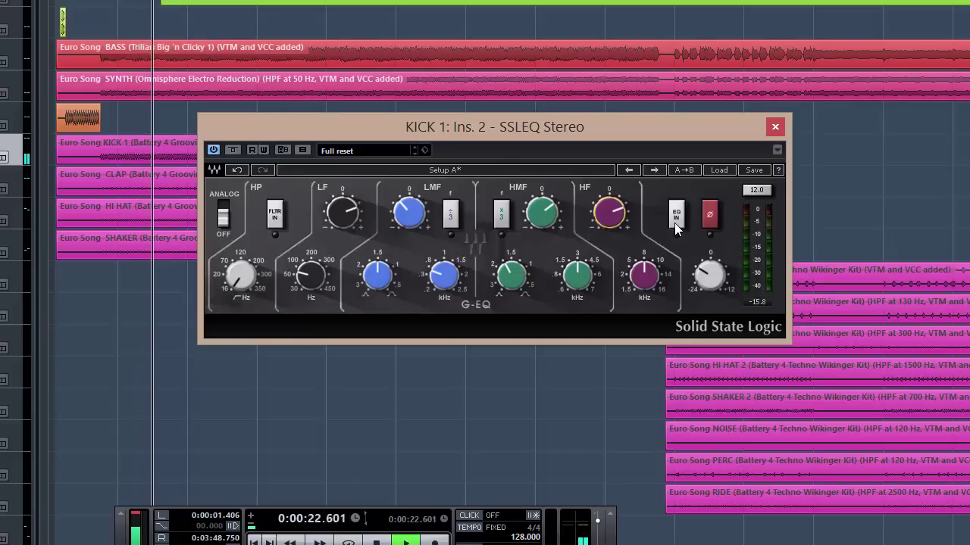
key(space)
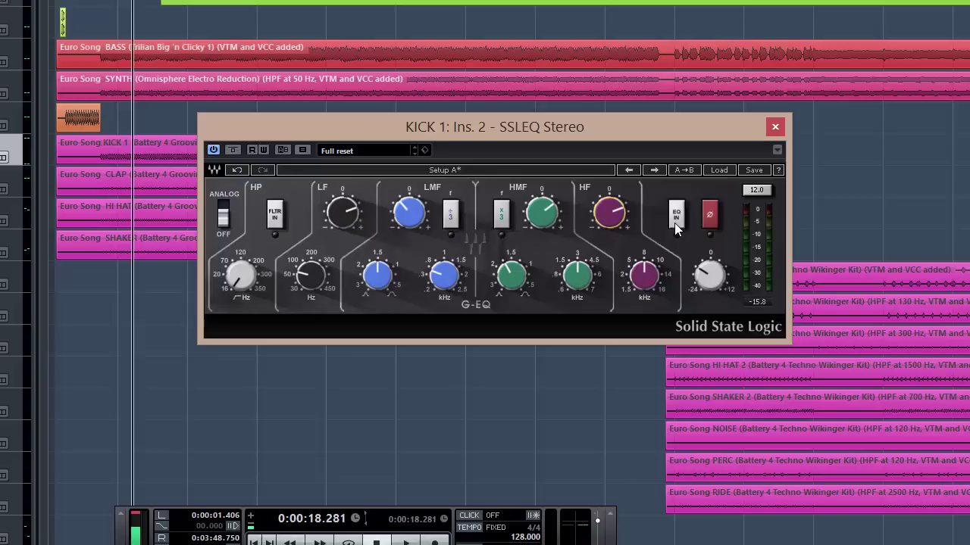
key(space)
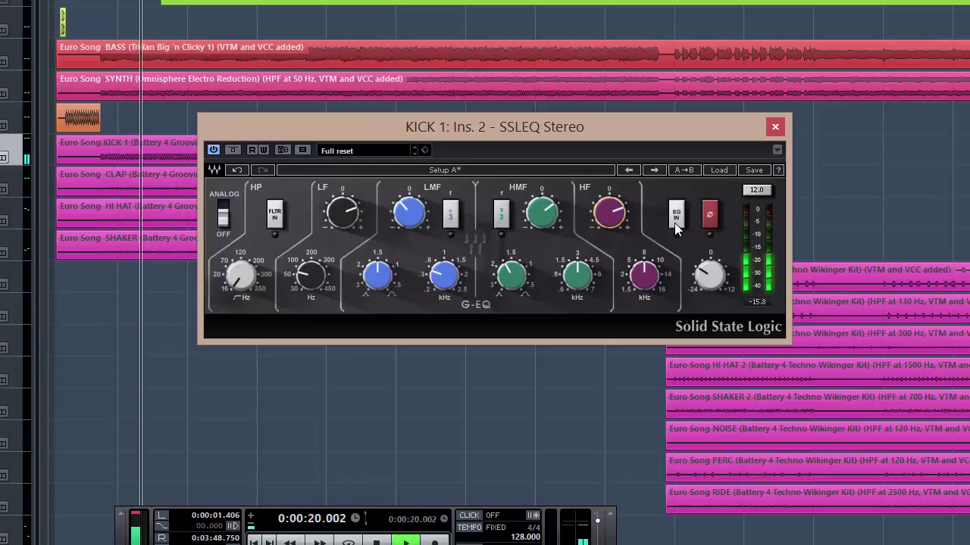
click(674, 221)
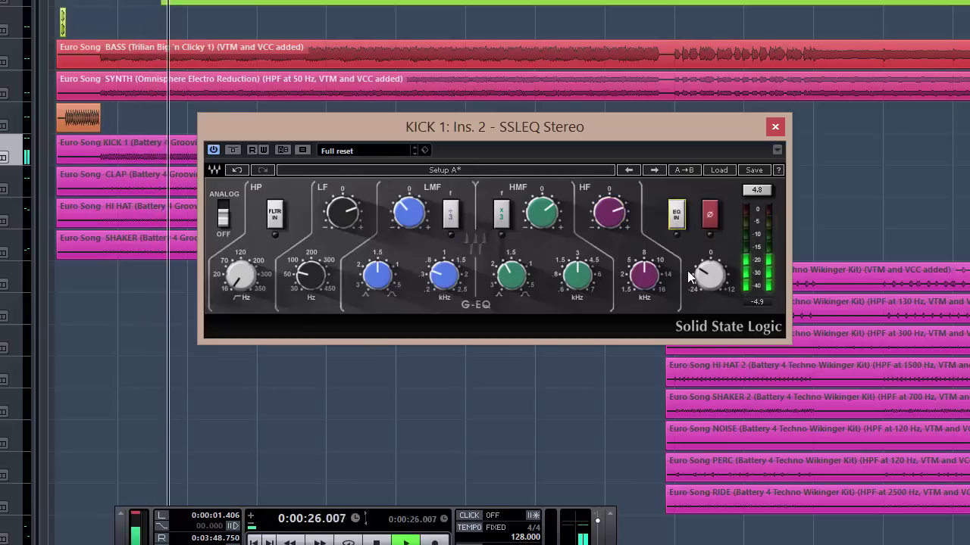
key(space)
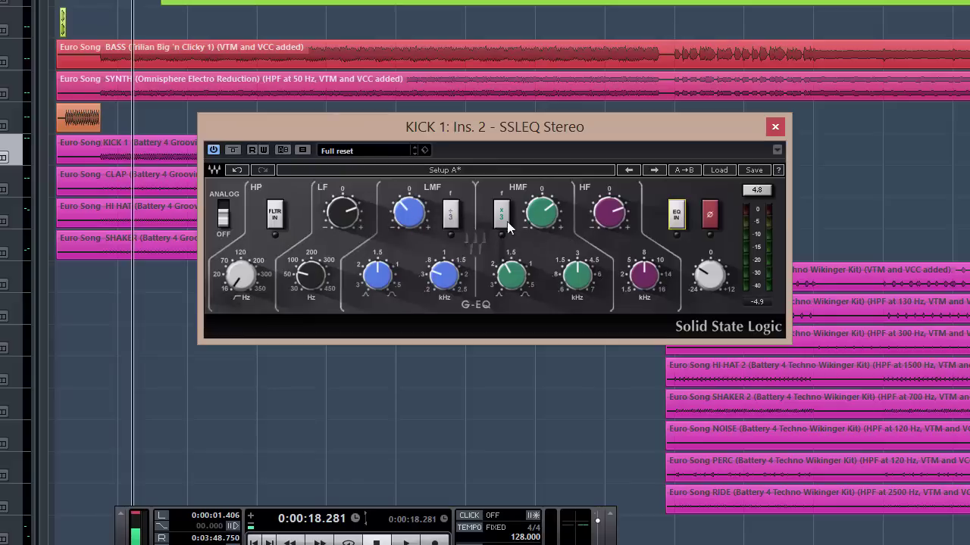
Turn the EQ's analog modelling on and toggle the phase-invert switch several times, leaving it off
click(227, 224)
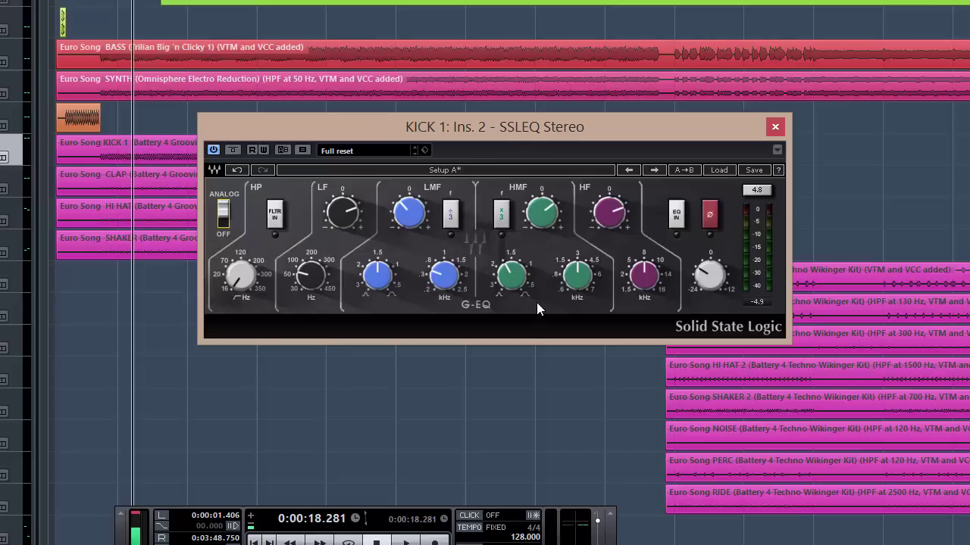
click(709, 215)
click(711, 219)
click(710, 218)
click(710, 218)
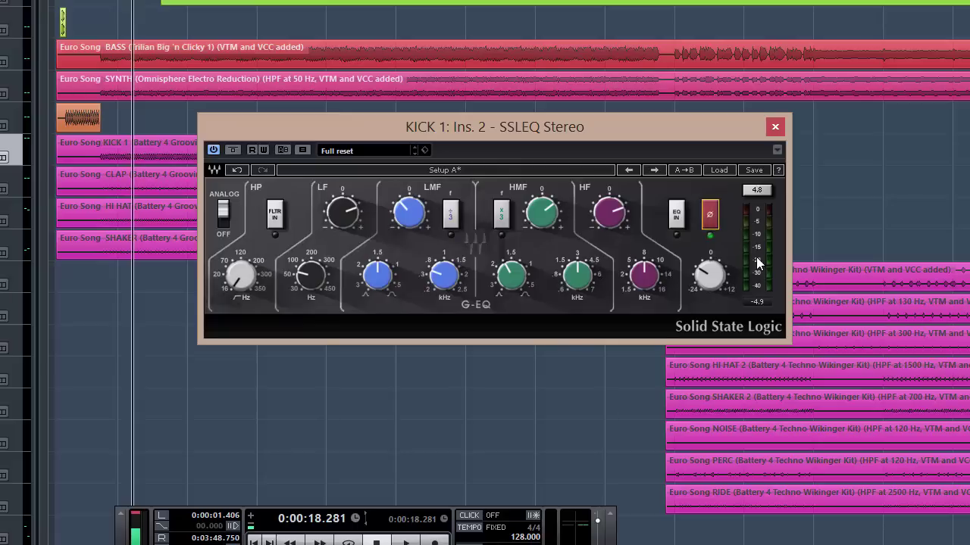
click(711, 219)
Play the kick and raise the EQ's output gain from its reduced level during playback
mouse_move(713, 276)
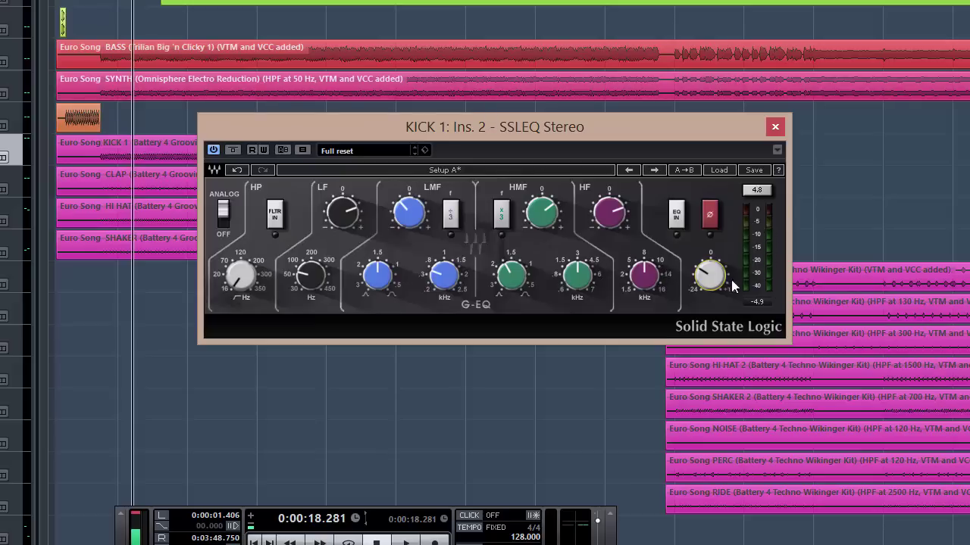
key(space)
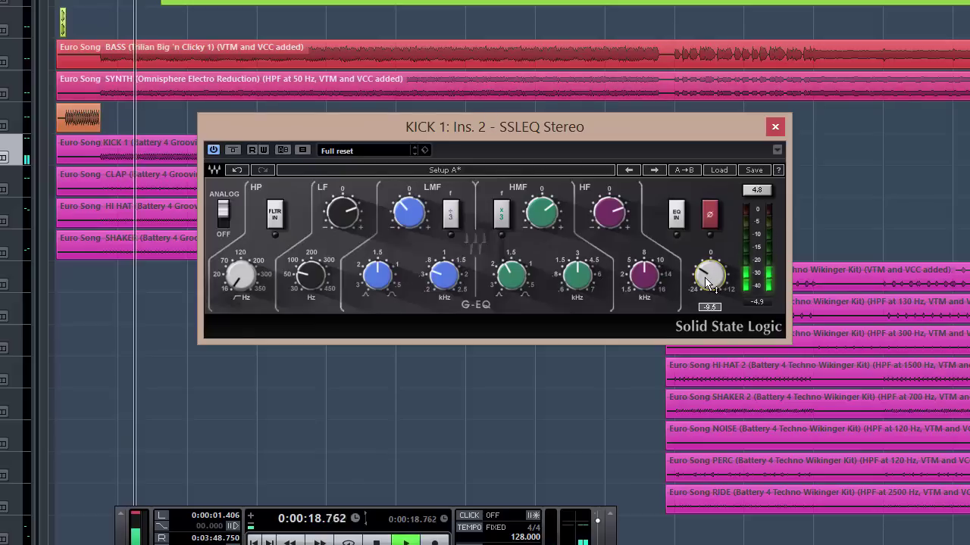
drag(708, 283, 709, 253)
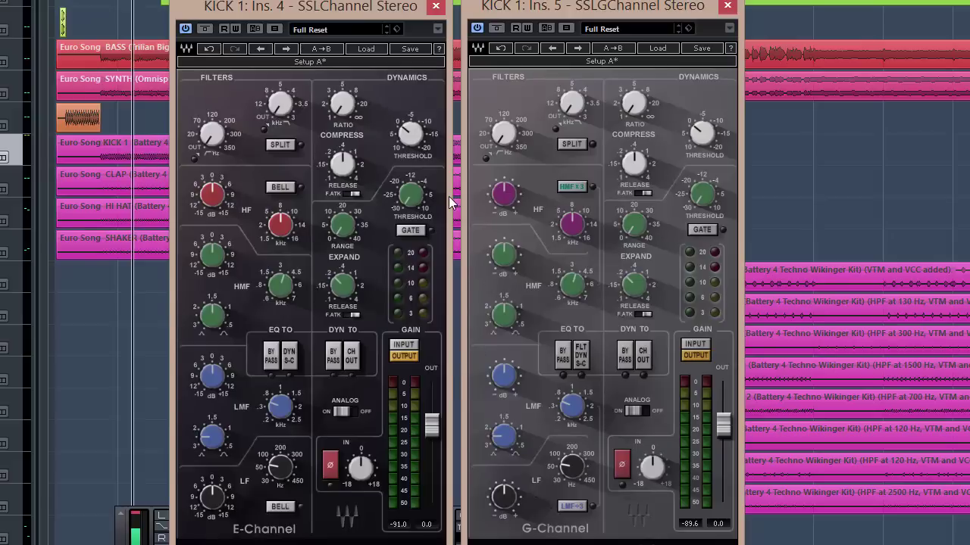
Toggle the analog switch on the G-Channel plug-in
mouse_move(281, 275)
click(638, 412)
Demonstrate the E-Channel's band gains, taking the LF gain up to 15 and resetting it to 0
drag(214, 203, 212, 237)
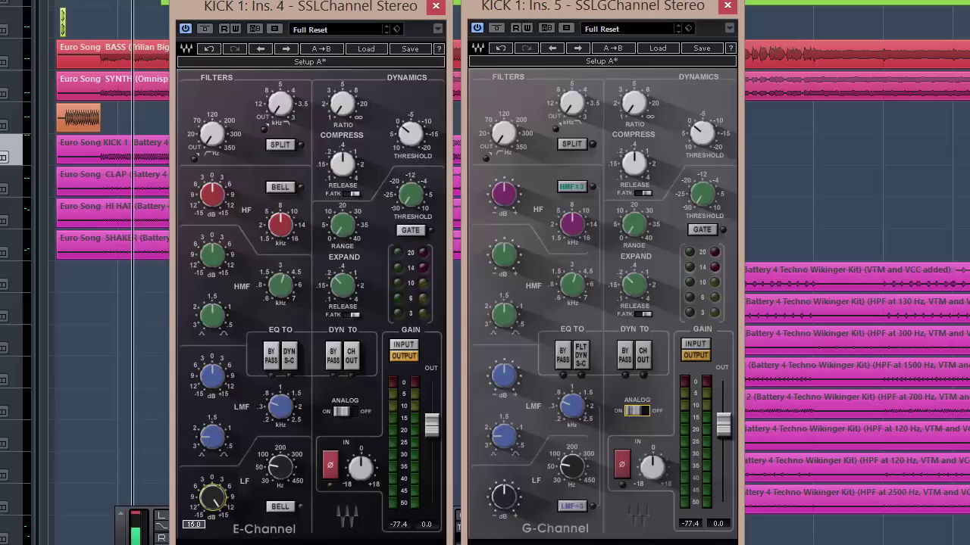
alt+click(209, 513)
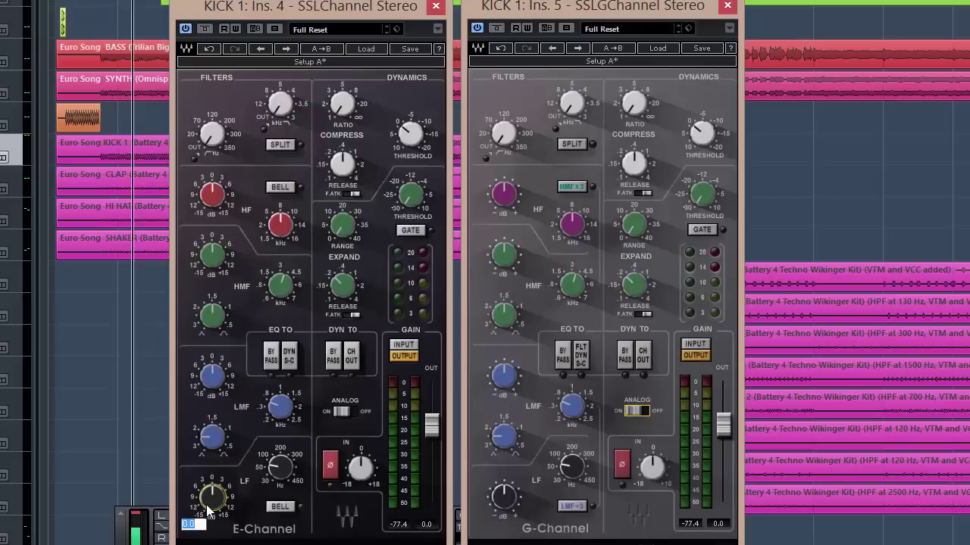
mouse_move(211, 514)
mouse_down()
mouse_move(211, 535)
mouse_move(211, 514)
mouse_up()
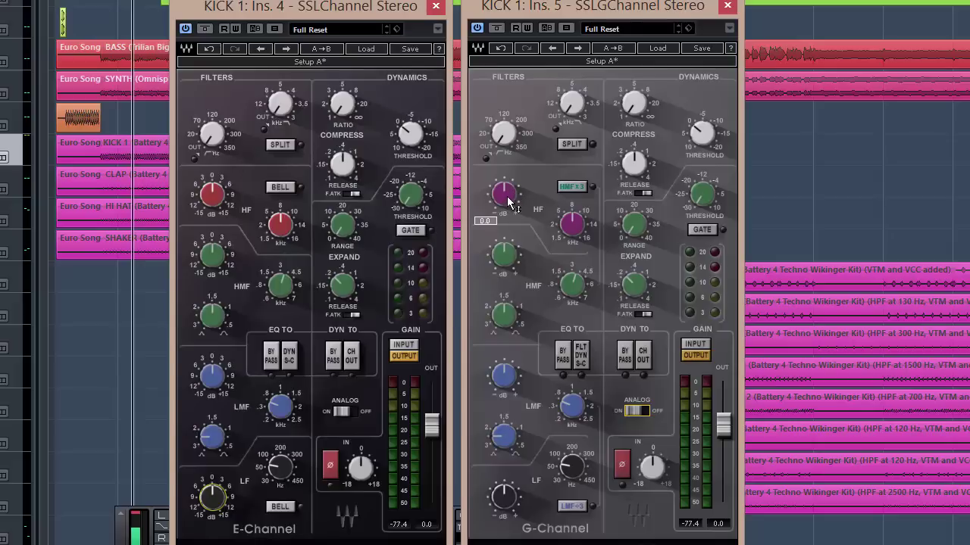
Sweep the G-Channel's HF, HMF, LMF and LF gains through their ranges, returning each one to 0
drag(509, 203, 508, 225)
mouse_move(506, 265)
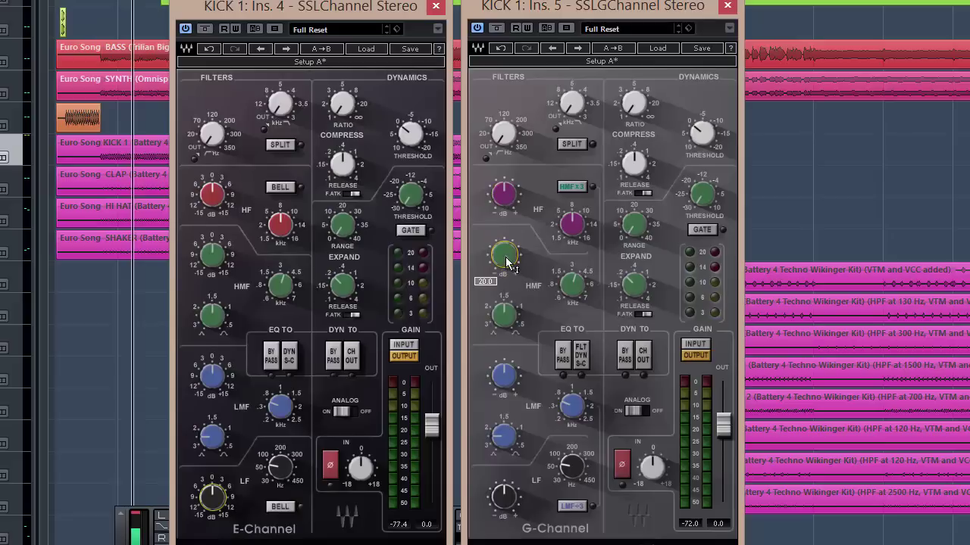
alt+click(506, 257)
drag(506, 256, 506, 273)
click(504, 375)
drag(505, 375, 505, 360)
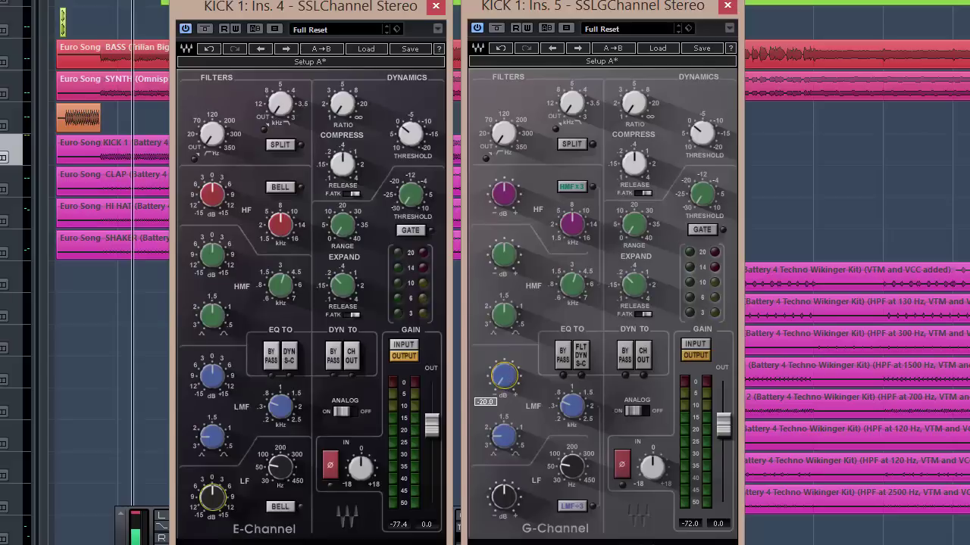
click(509, 491)
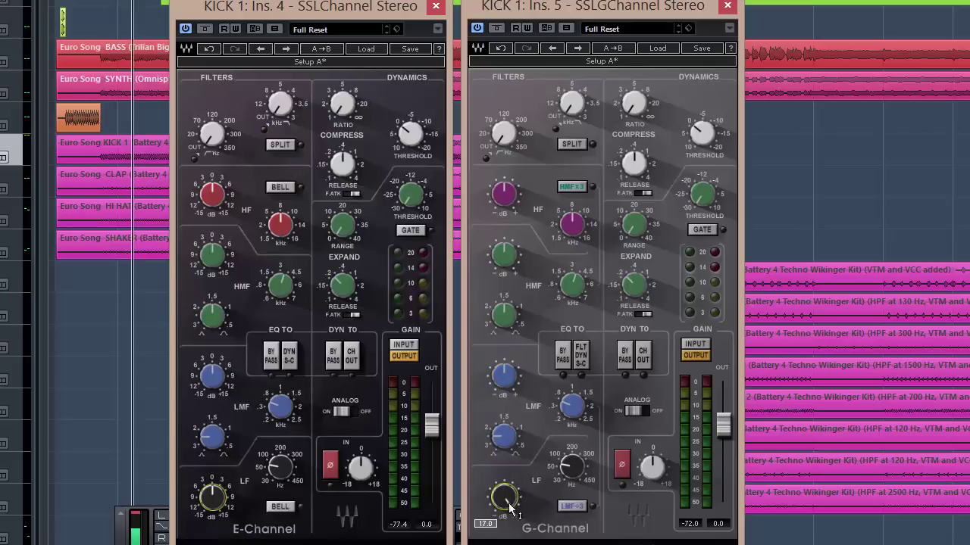
drag(505, 512, 503, 492)
Close the G-Channel and switch the E-Channel's HF band to the Bell shape
click(727, 6)
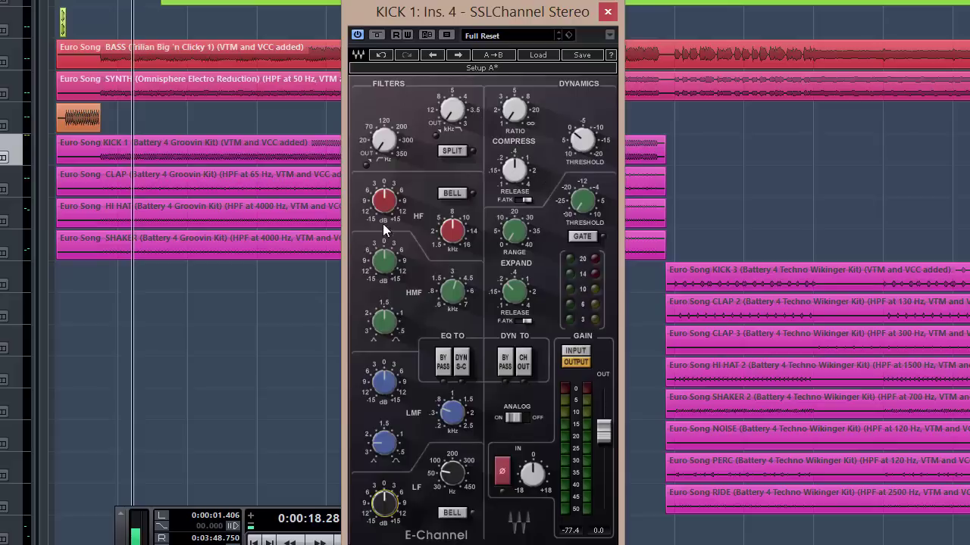
mouse_move(386, 204)
click(377, 210)
click(456, 195)
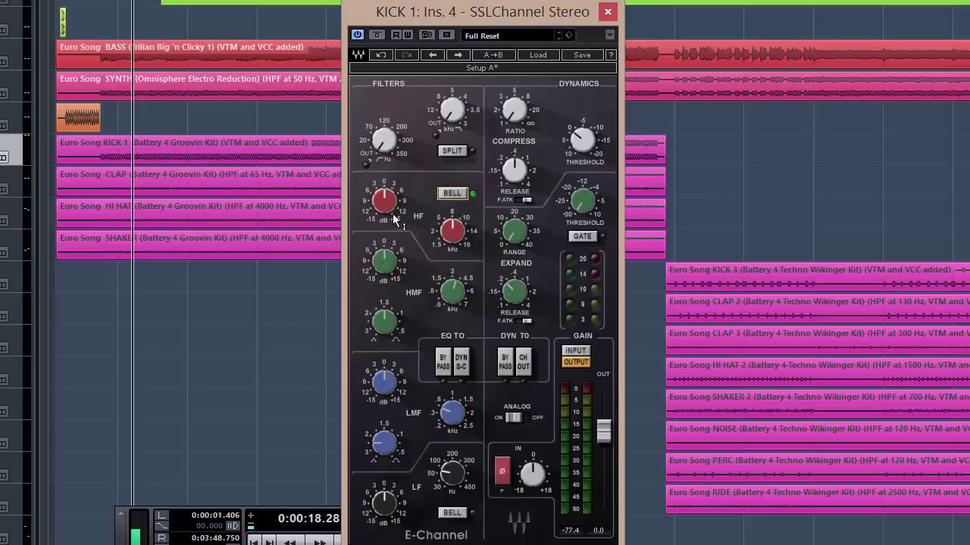
Switch the E-Channel's HF band from Bell to shelf, boost its gain to about 0.7 and lower its frequency
mouse_move(388, 210)
mouse_down()
mouse_move(388, 144)
mouse_move(391, 216)
mouse_move(387, 157)
mouse_move(388, 201)
mouse_up()
click(454, 193)
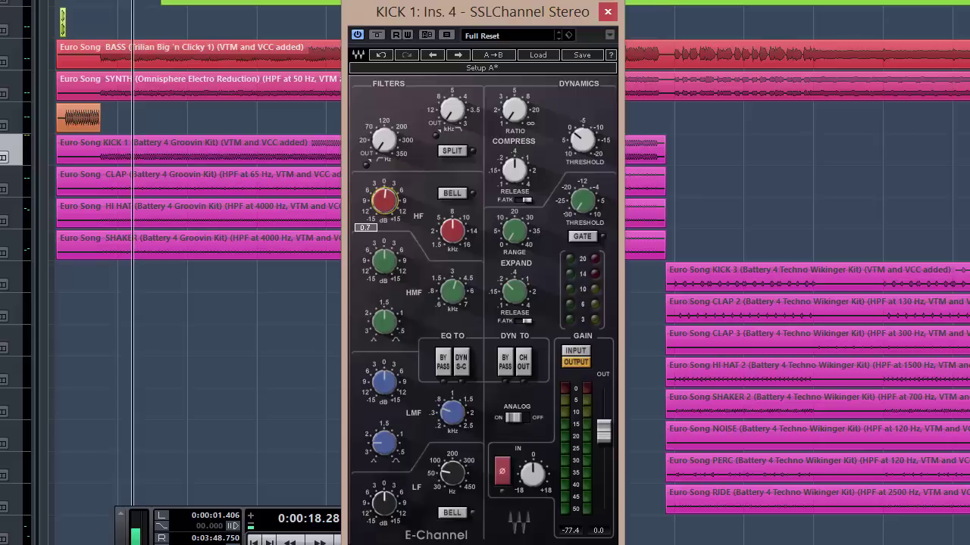
drag(388, 200, 388, 203)
drag(458, 238, 459, 238)
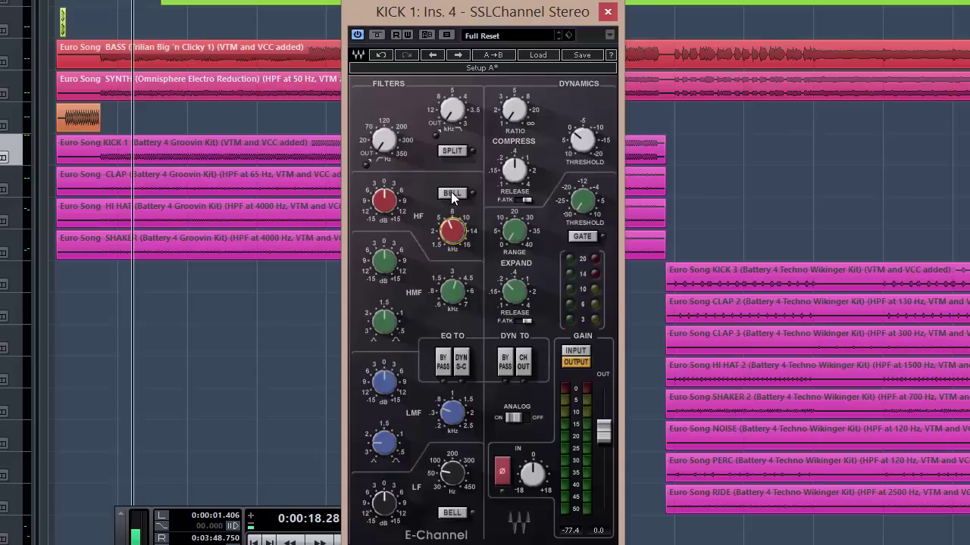
Enable the HF band's Bell shape, set its gain to 0.9, return it to shelf and adjust the HF frequency
click(451, 194)
drag(383, 200, 395, 221)
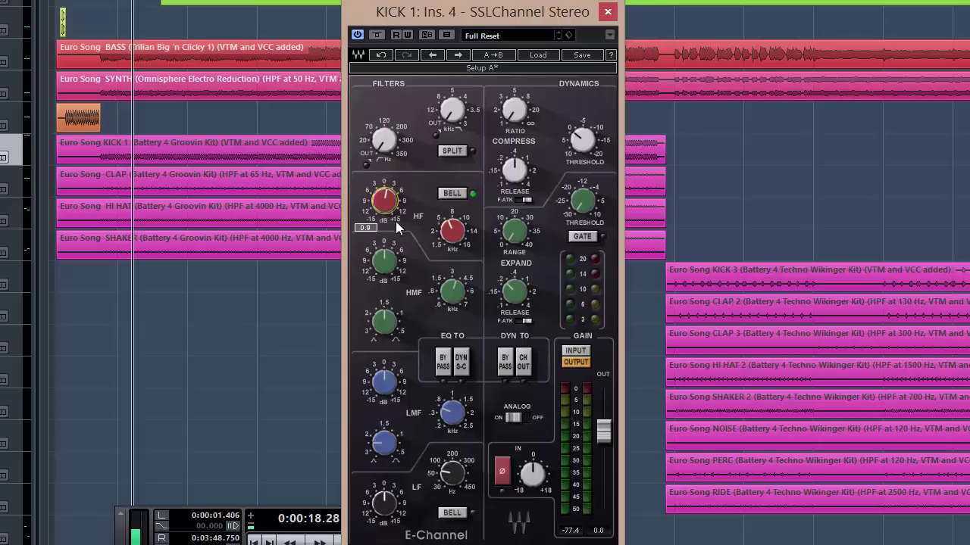
click(452, 194)
drag(452, 235, 435, 233)
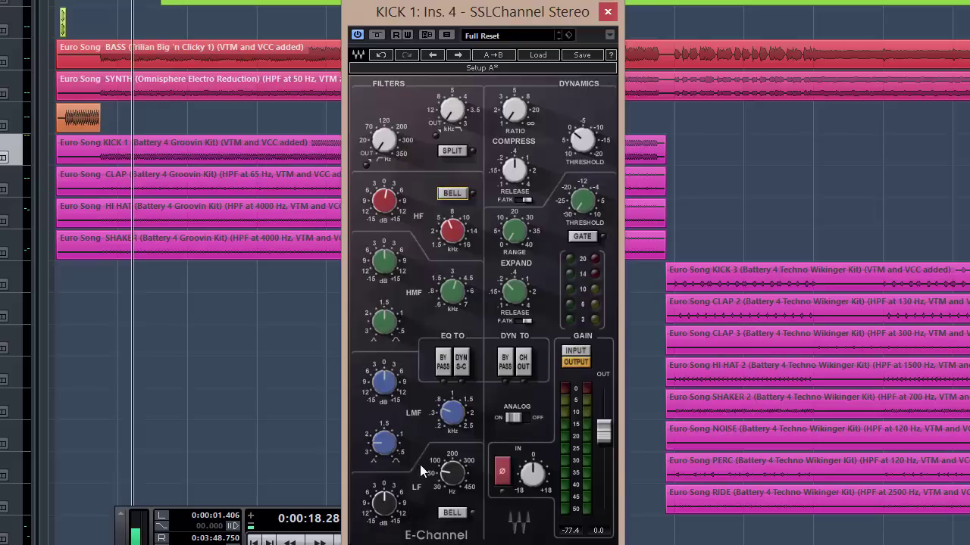
Demonstrate the LF band's Bell and frequency controls and the high-pass and low-pass filter knobs, leaving both filters out
click(451, 514)
click(450, 477)
mouse_move(388, 146)
mouse_down()
mouse_move(388, 131)
mouse_move(388, 147)
mouse_up()
mouse_move(388, 147)
mouse_down()
mouse_move(388, 114)
mouse_move(384, 163)
mouse_up()
click(454, 115)
mouse_move(454, 115)
mouse_down()
mouse_move(454, 91)
mouse_move(454, 109)
mouse_up()
Toggle the filter section's Split switch on and off repeatedly, leaving it off
click(453, 152)
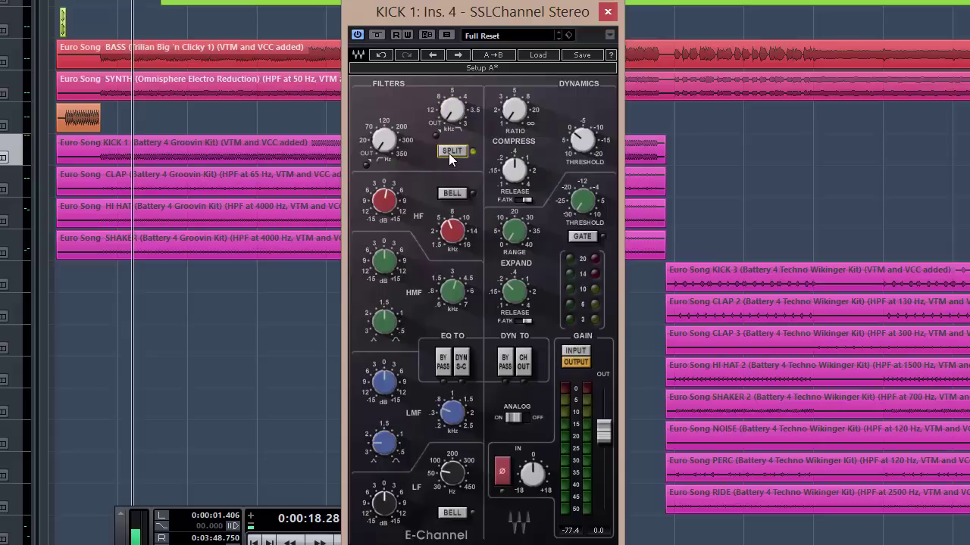
click(451, 154)
click(457, 159)
click(455, 155)
click(453, 153)
click(452, 154)
Bypass the EQ, boost the HF and LF gains, cut the HMF and LMF gains, and disengage the EQ bypass
click(442, 369)
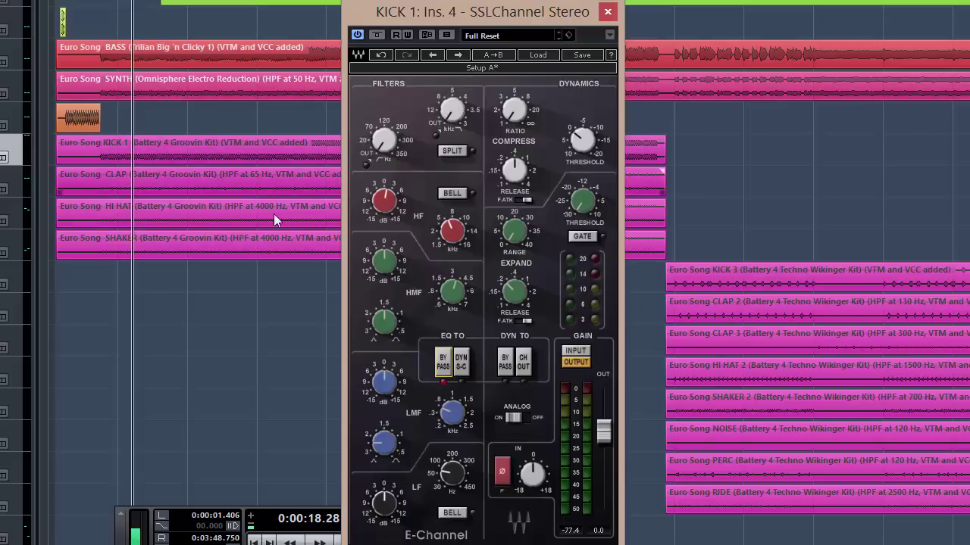
click(386, 203)
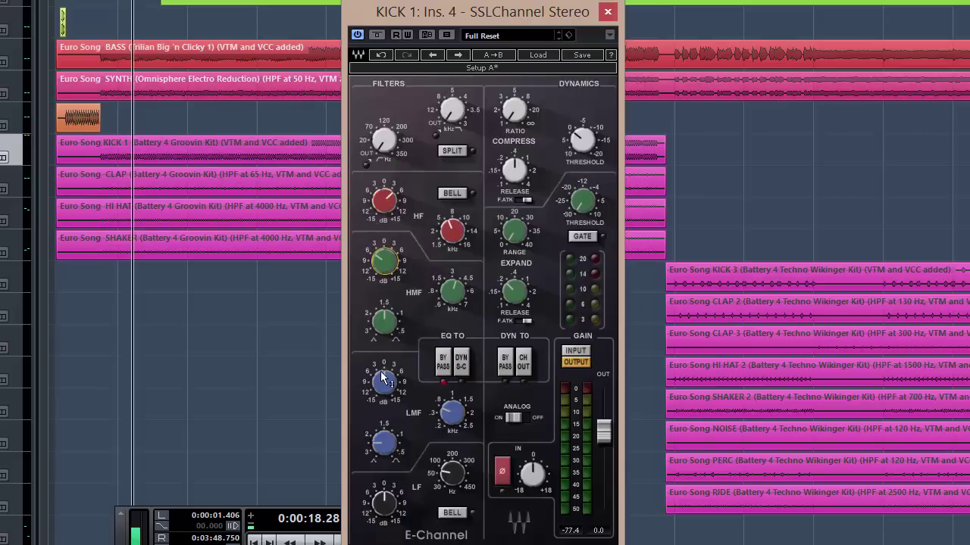
drag(384, 502, 384, 476)
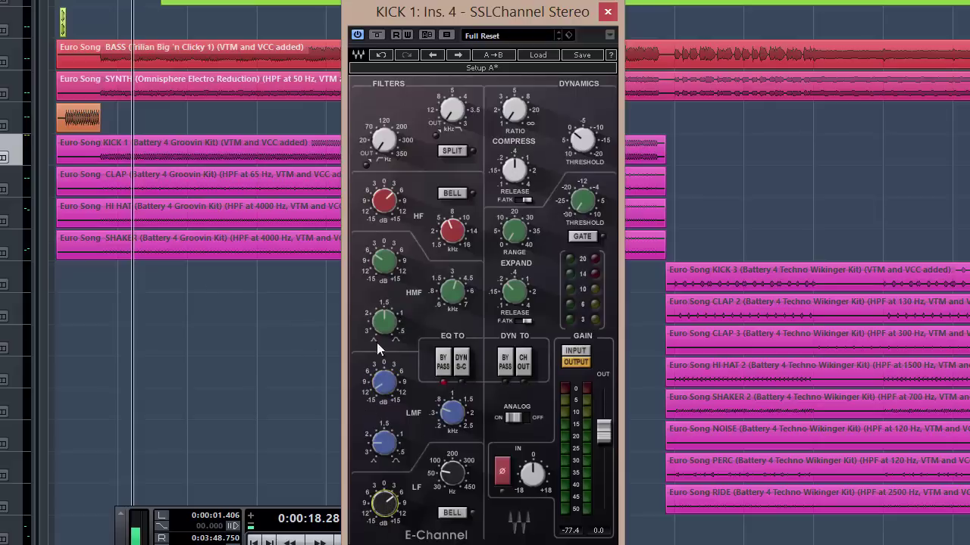
click(441, 369)
click(377, 35)
Demonstrate the compressor by sweeping the ratio to infinity and back to 1, and trying its release, fast attack and threshold
mouse_move(515, 113)
drag(514, 112, 515, 72)
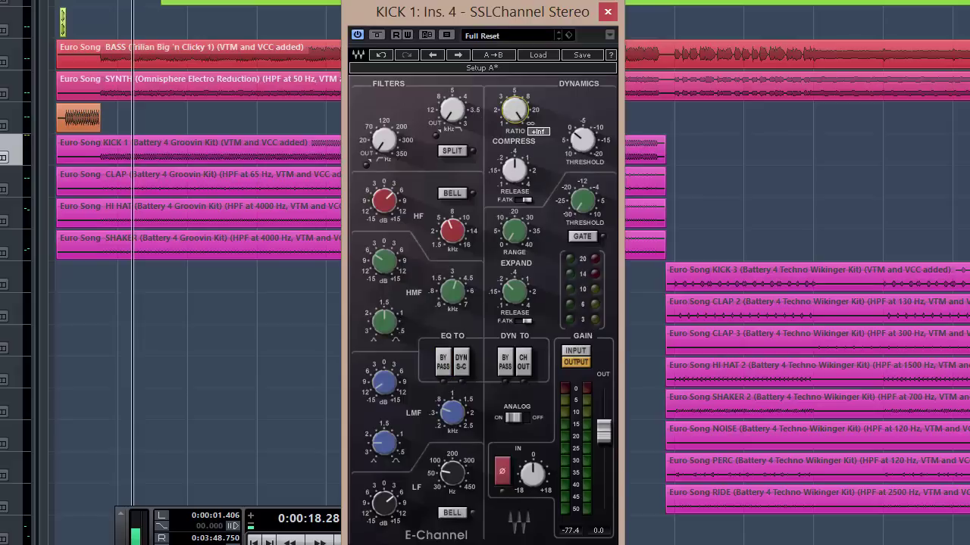
drag(514, 72, 516, 151)
drag(515, 110, 514, 135)
mouse_move(514, 171)
mouse_down()
mouse_move(515, 188)
mouse_move(514, 169)
mouse_up()
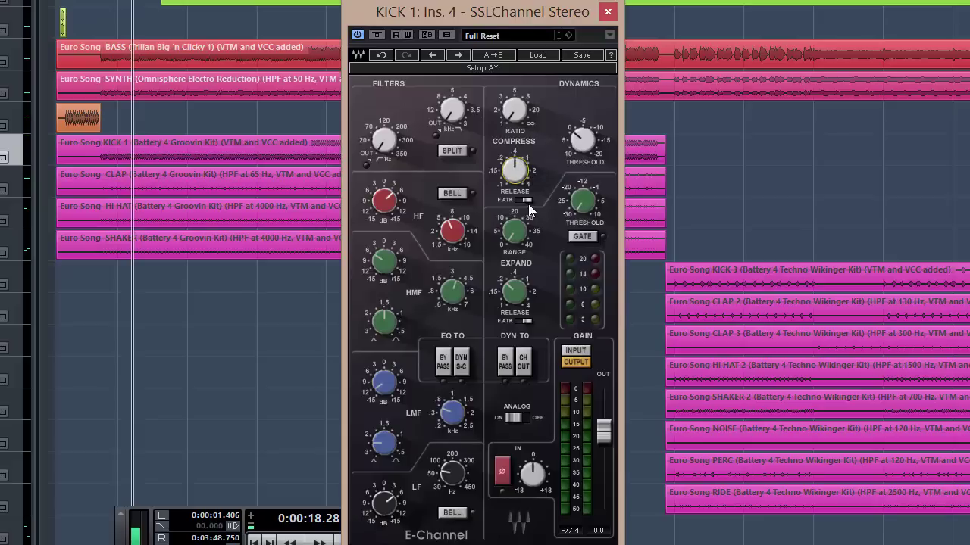
click(525, 200)
drag(582, 140, 582, 129)
Toggle the dynamics section between gate and expander, and adjust the expander's release and fast attack controls
click(580, 238)
mouse_move(517, 241)
click(583, 236)
mouse_move(530, 251)
click(584, 239)
drag(514, 297, 514, 302)
click(528, 321)
click(569, 359)
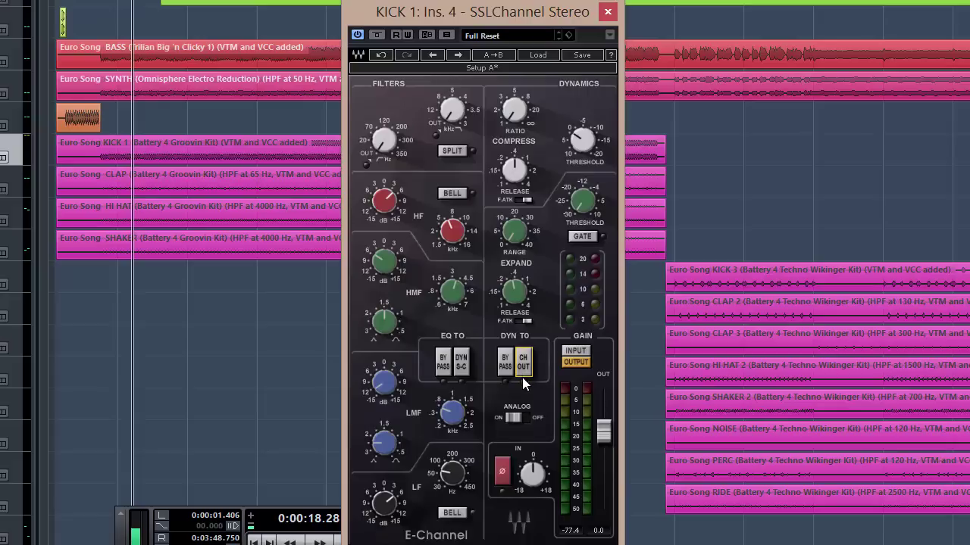
Toggle the E-Channel's Analog switch and its phase reversal, returning both to their original settings
click(515, 418)
click(515, 419)
click(502, 473)
click(504, 478)
Sweep the input gain knob during playback and return it to 0.0
mouse_move(534, 479)
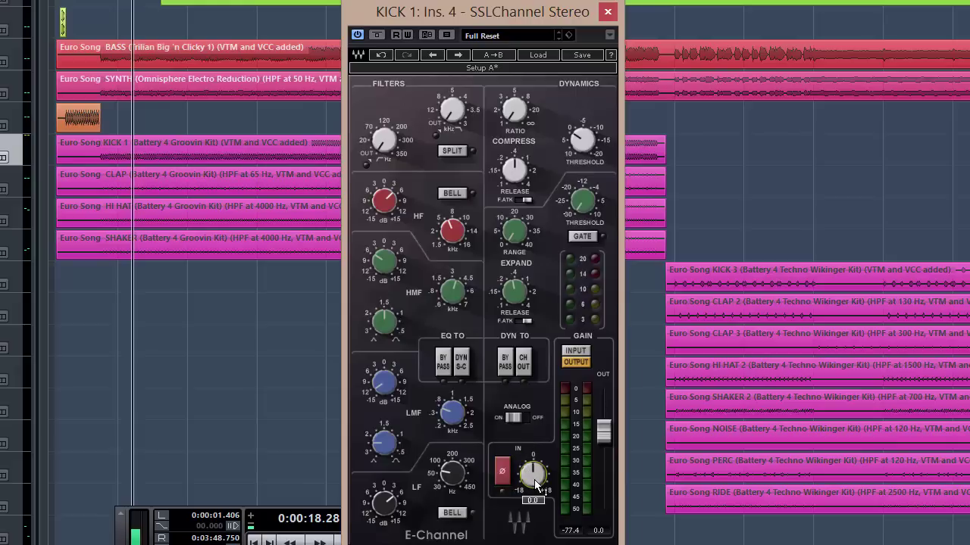
mouse_move(535, 482)
mouse_down()
mouse_move(535, 432)
mouse_move(535, 485)
mouse_up()
mouse_move(534, 484)
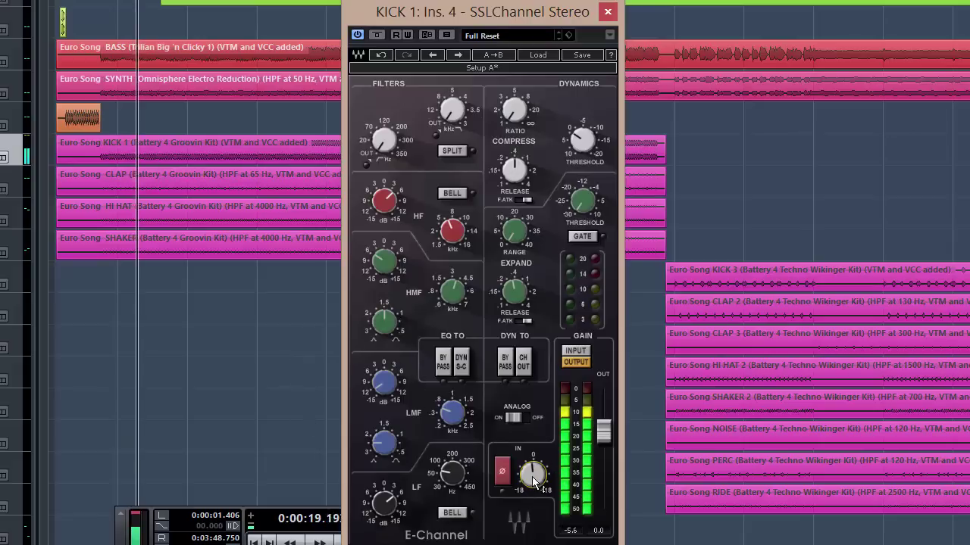
drag(534, 483, 534, 454)
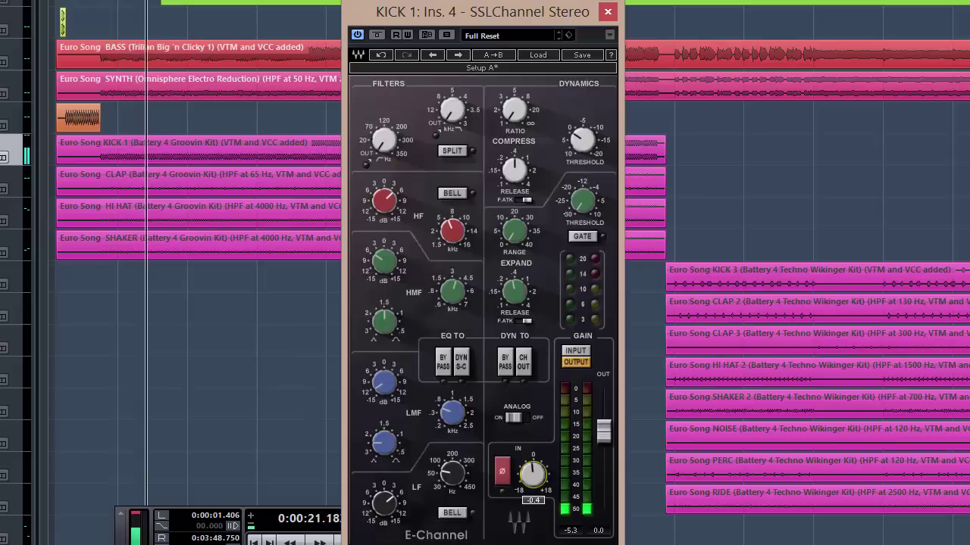
drag(534, 454, 534, 484)
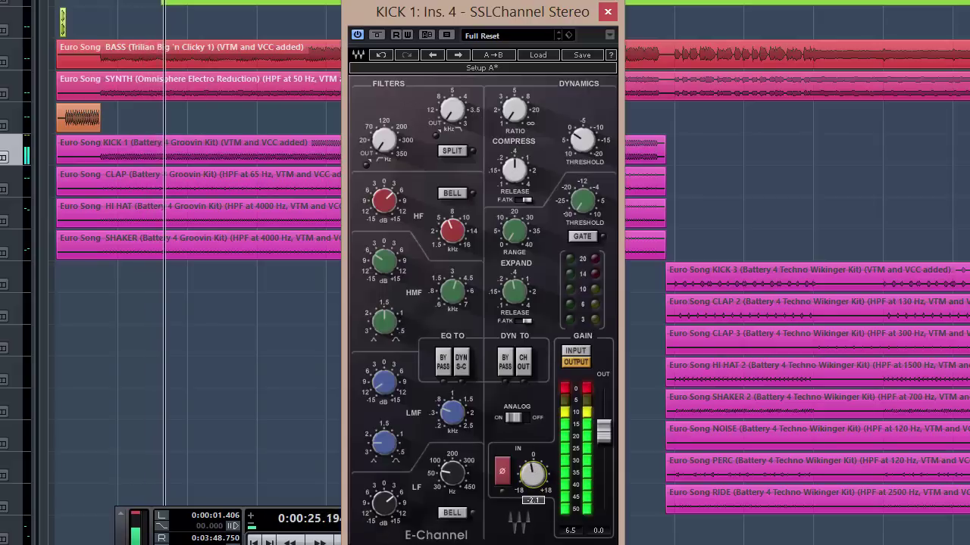
drag(534, 484, 534, 469)
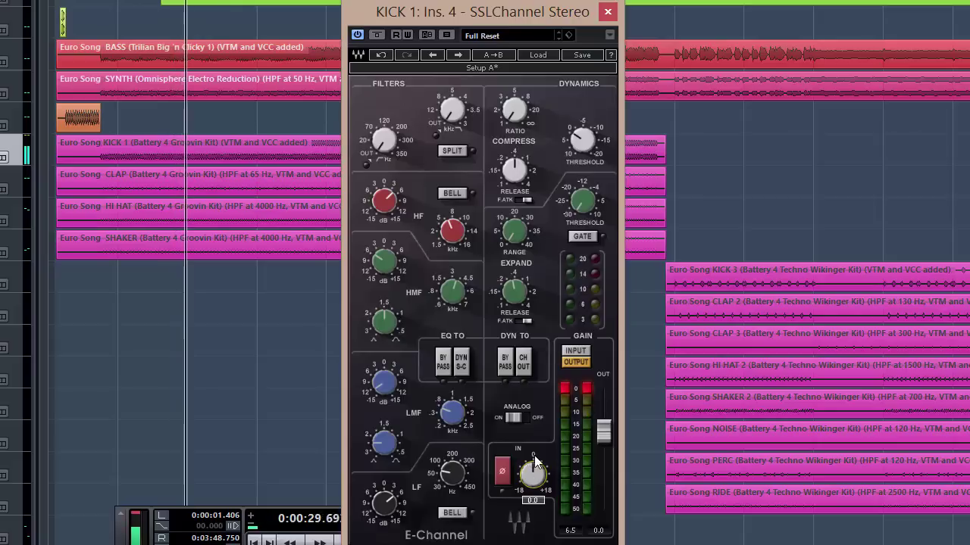
Switch the level meter between Input and Output with playback stopped in between, leaving it on Input
click(569, 353)
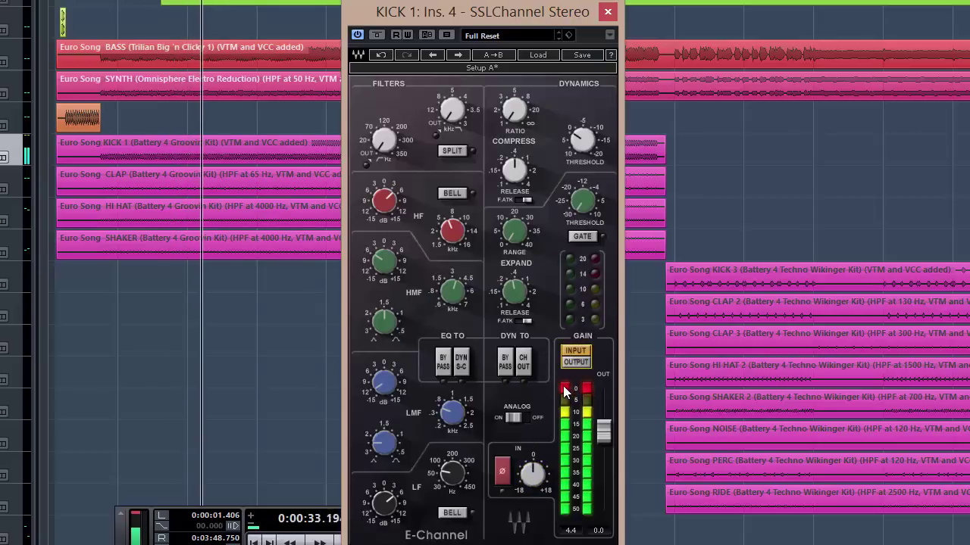
key(space)
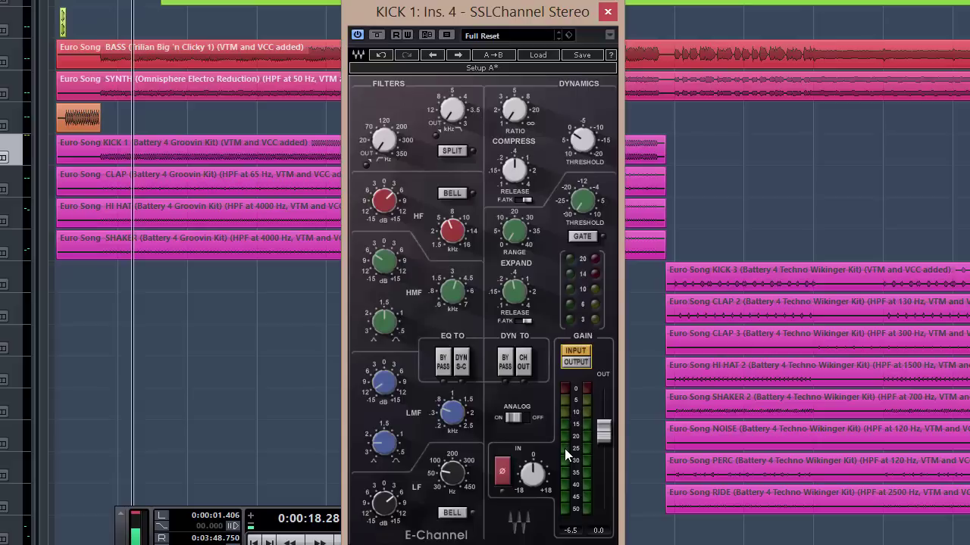
click(577, 363)
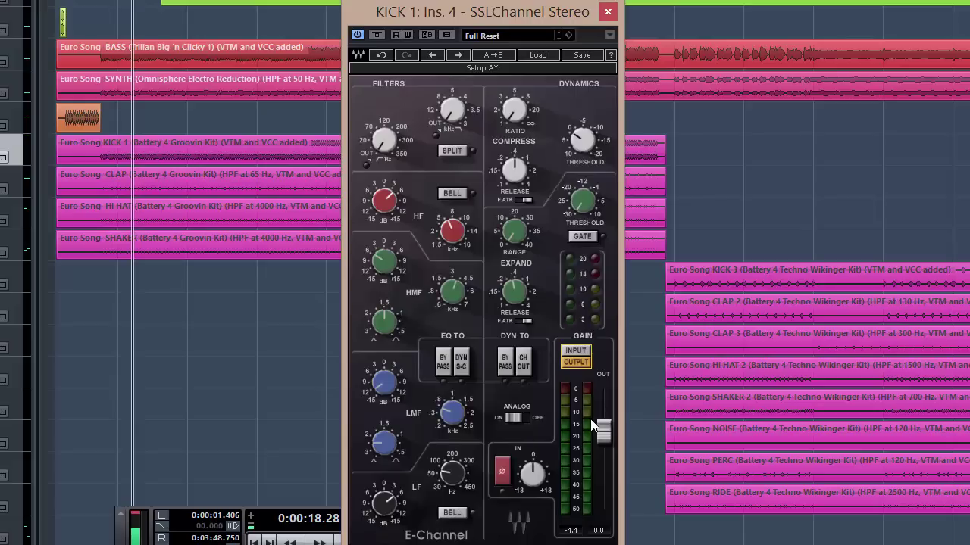
click(573, 352)
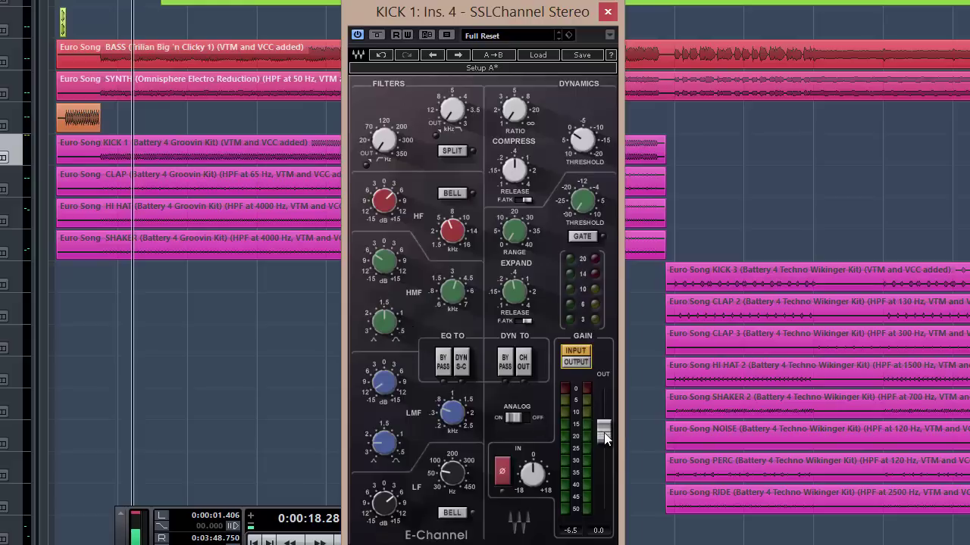
Play the track, move the output fader down to -0.7 and up to 3.4, return it to 0.0 and clear the clip indicator
key(space)
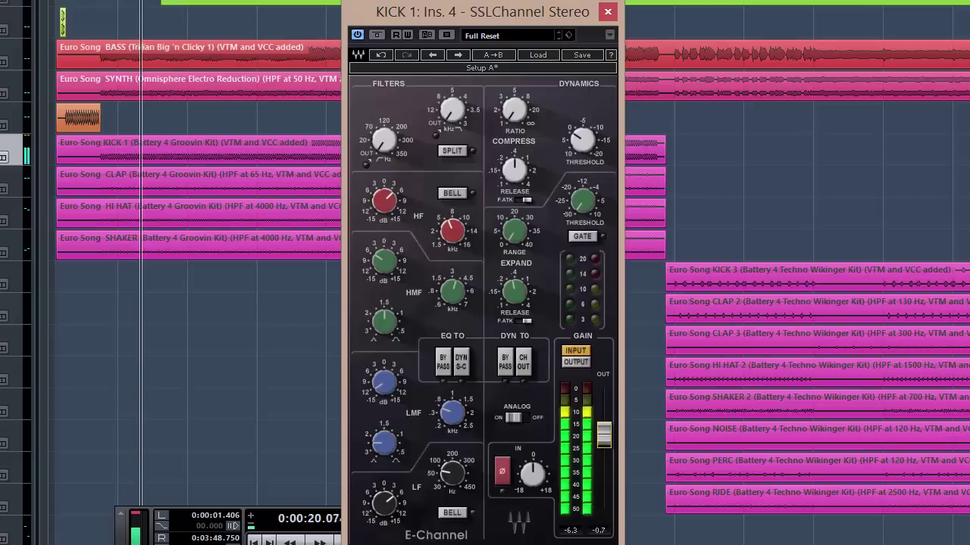
mouse_move(604, 434)
mouse_down()
mouse_move(603, 509)
mouse_move(603, 428)
mouse_up()
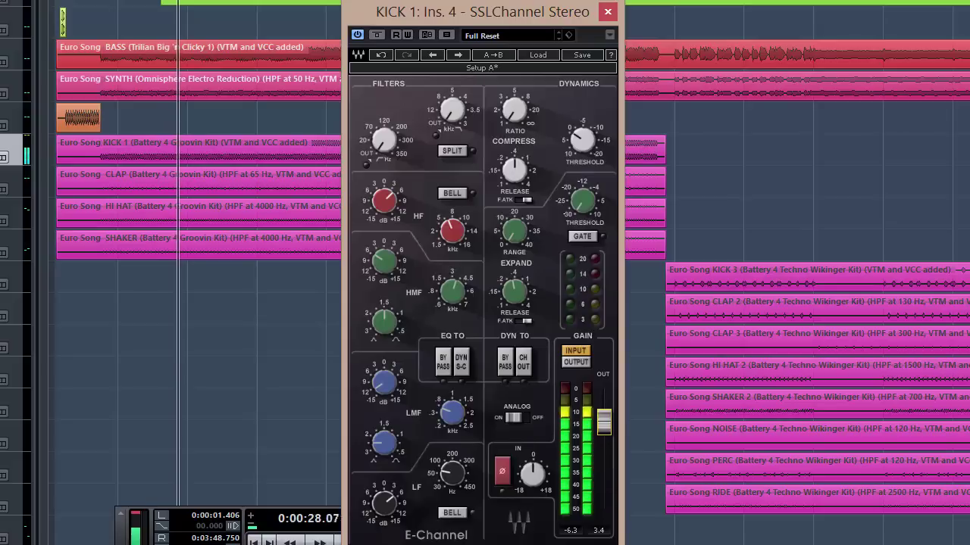
drag(604, 428, 586, 443)
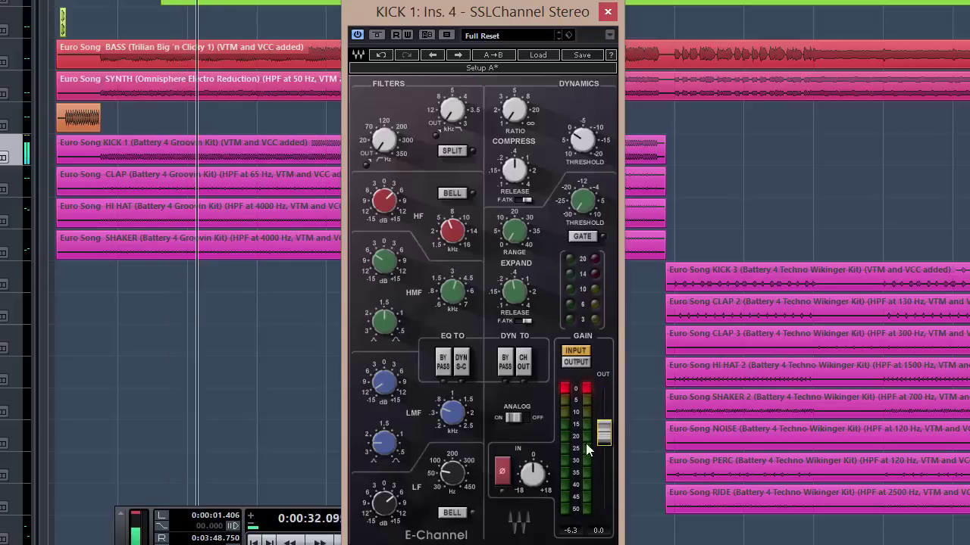
click(588, 390)
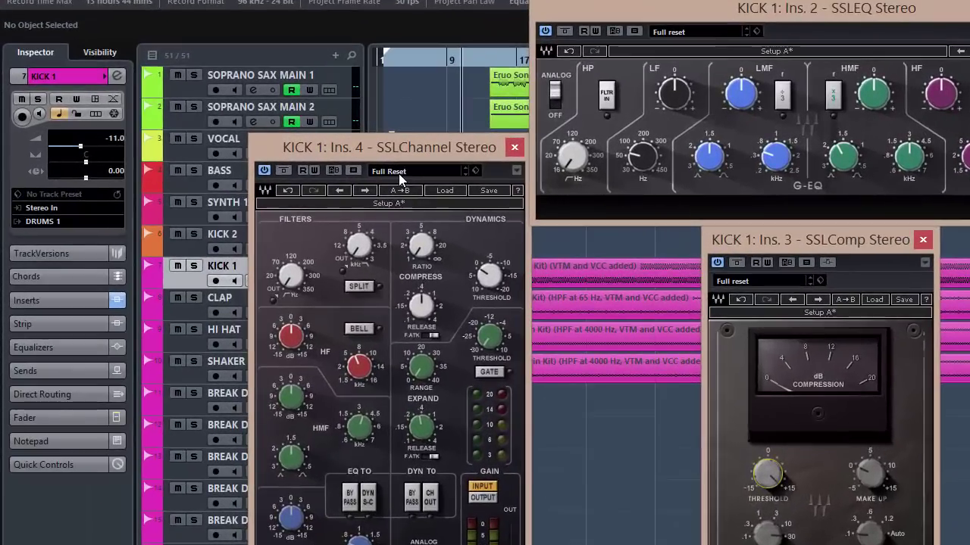
Browse the SSLChannel's preset list from beginning to end, and close it without choosing a preset
click(399, 173)
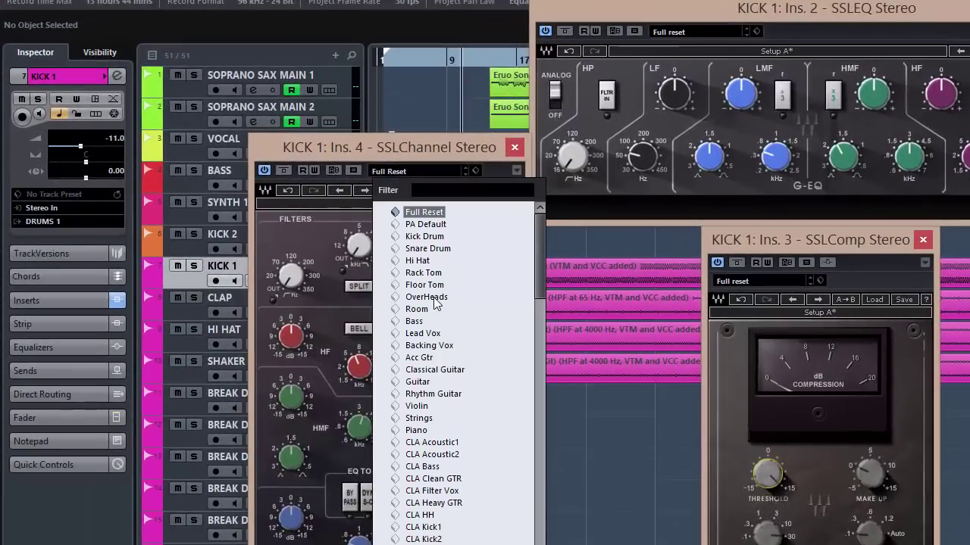
scroll(434, 303, down, 20)
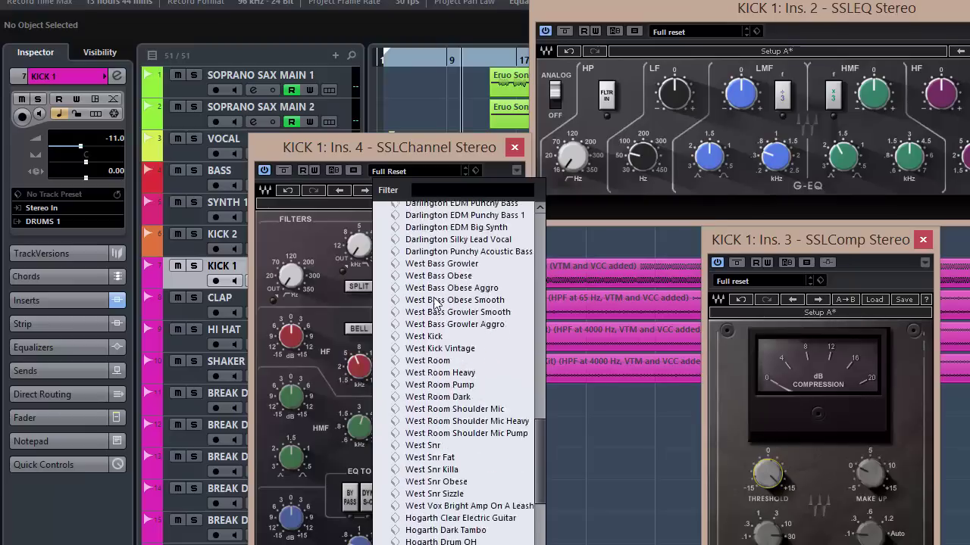
scroll(435, 301, down, 8)
scroll(436, 301, up, 14)
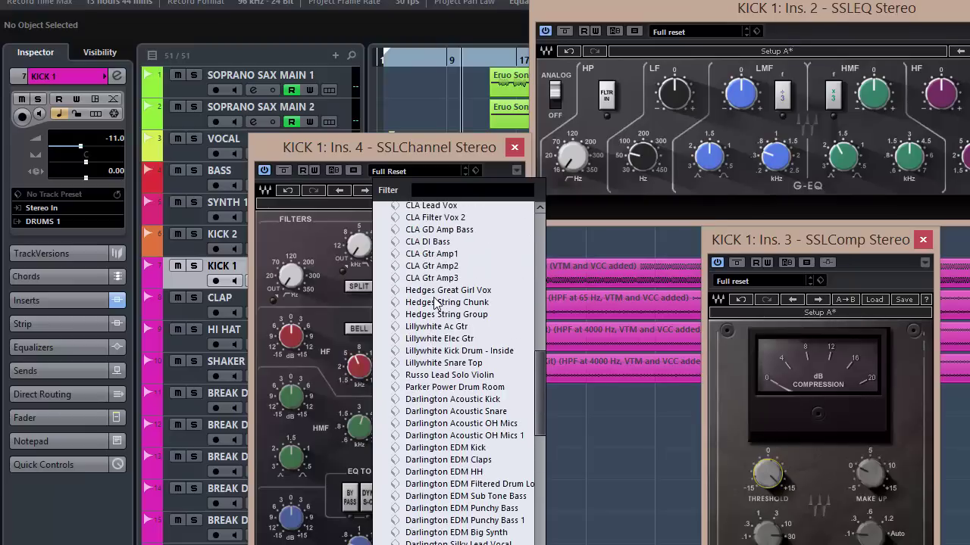
scroll(436, 301, up, 15)
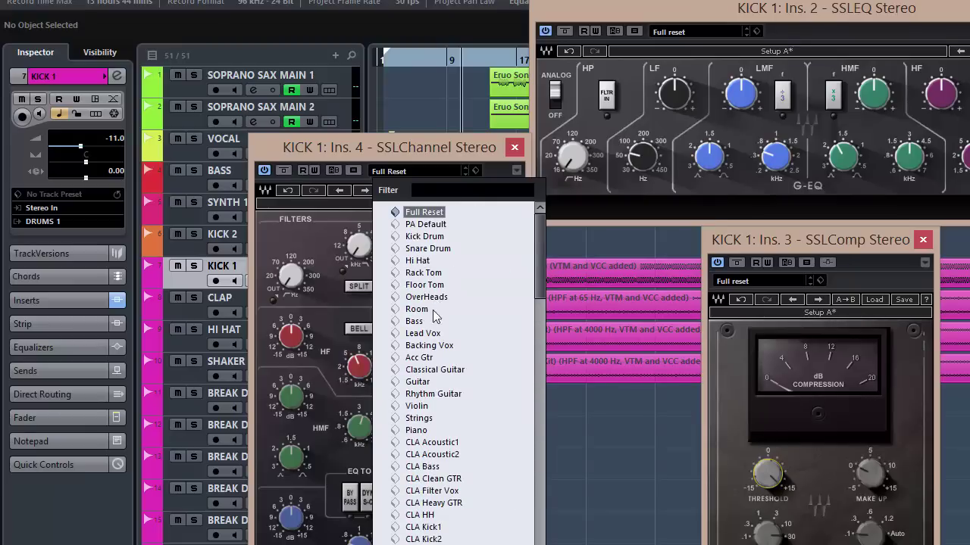
scroll(429, 404, down, 20)
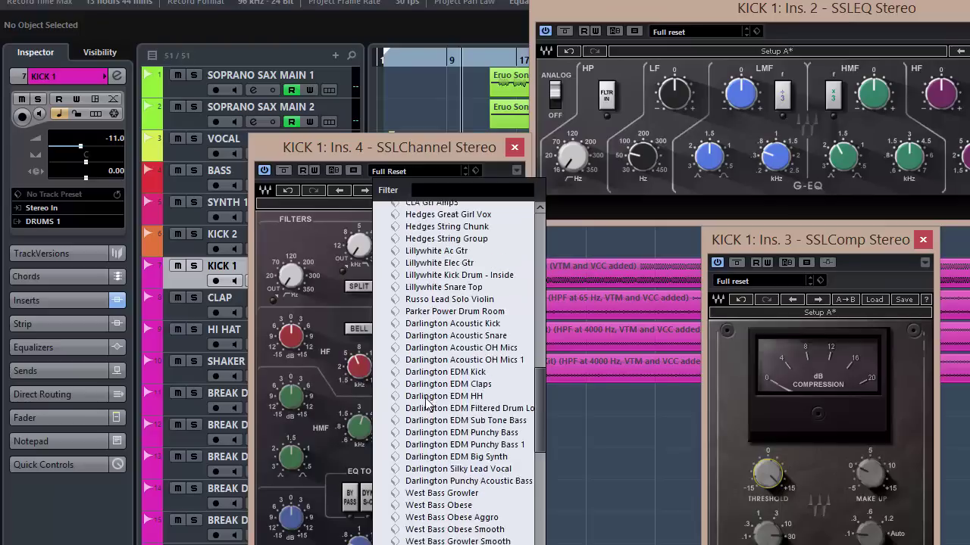
scroll(429, 405, down, 6)
scroll(426, 404, down, 3)
scroll(427, 403, up, 20)
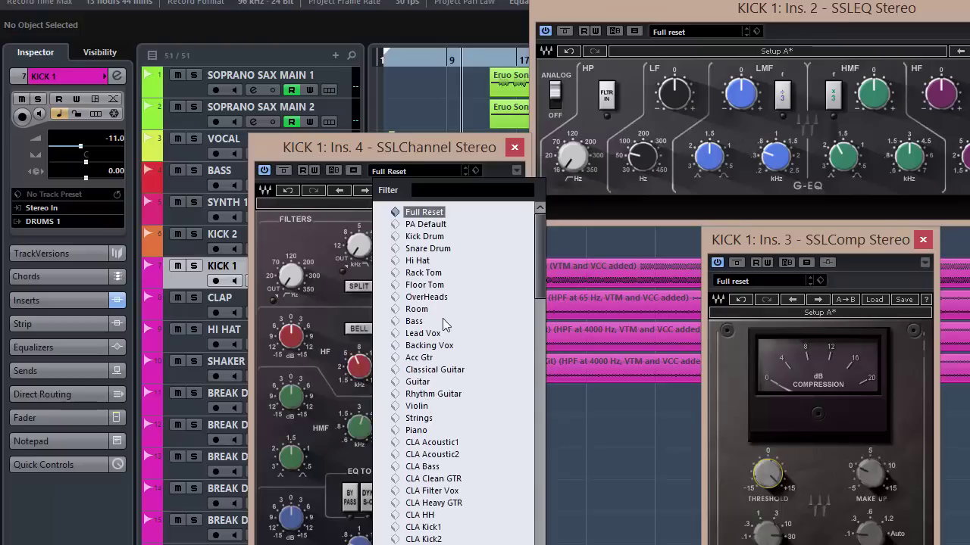
click(452, 156)
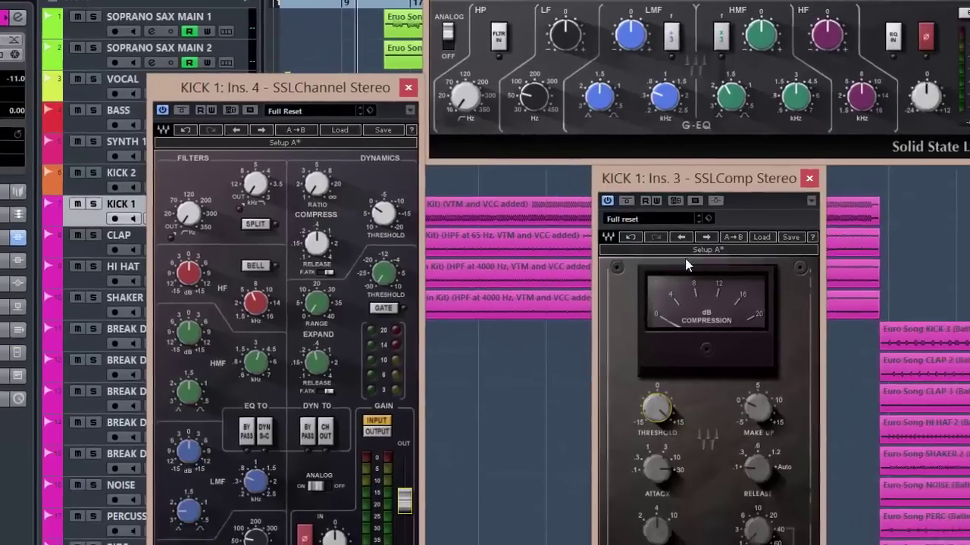
Look through the preset lists of the SSLComp and the SSLChannel, closing both without choosing a preset
click(747, 281)
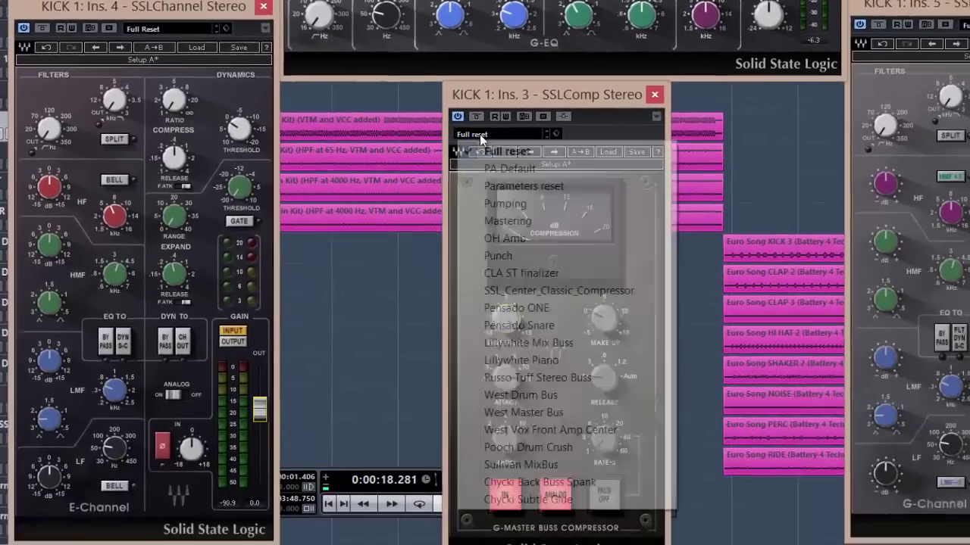
click(486, 71)
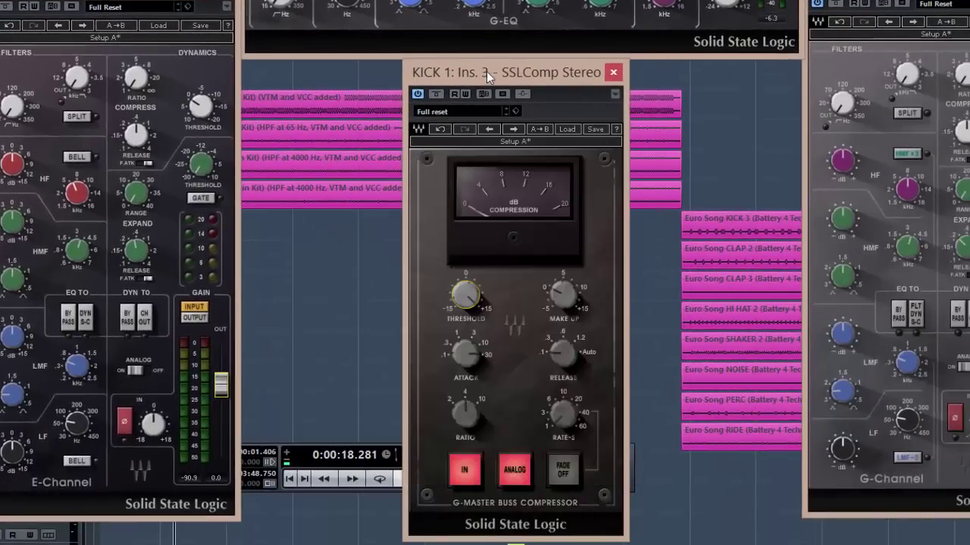
click(95, 10)
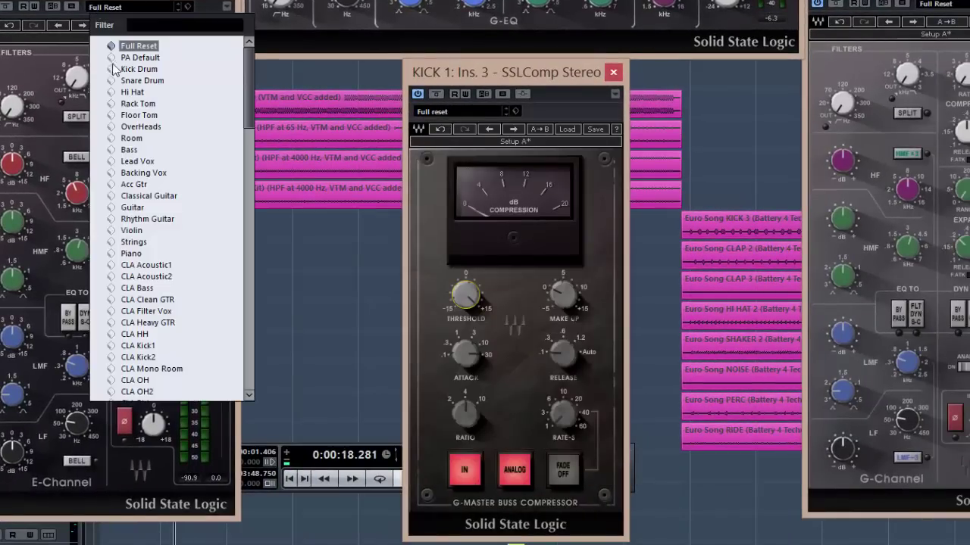
scroll(163, 159, down, 15)
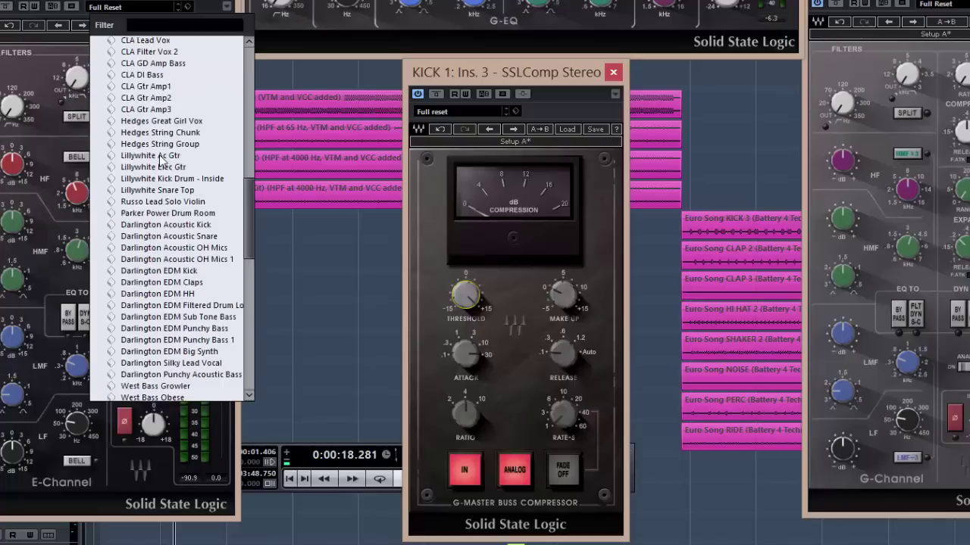
click(113, 11)
Browse the SSLChannel's loadable factory presets, including the Chris Lord Alge and Thom Russo groups, and close the list without loading any
click(156, 25)
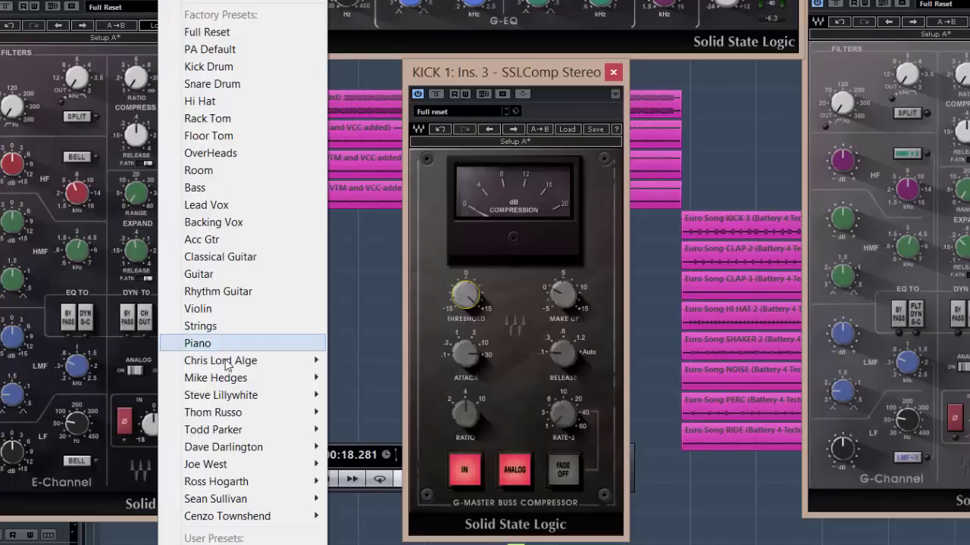
mouse_move(188, 360)
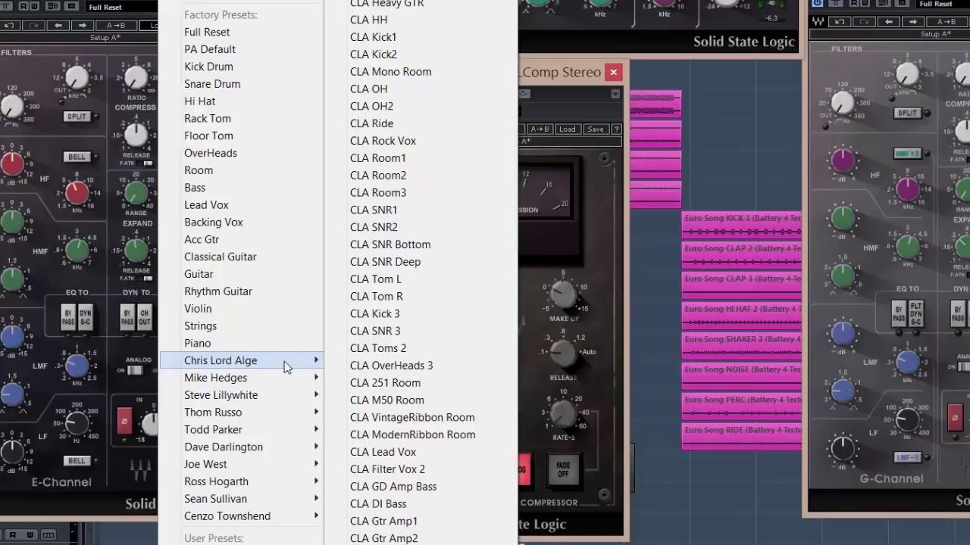
mouse_move(276, 414)
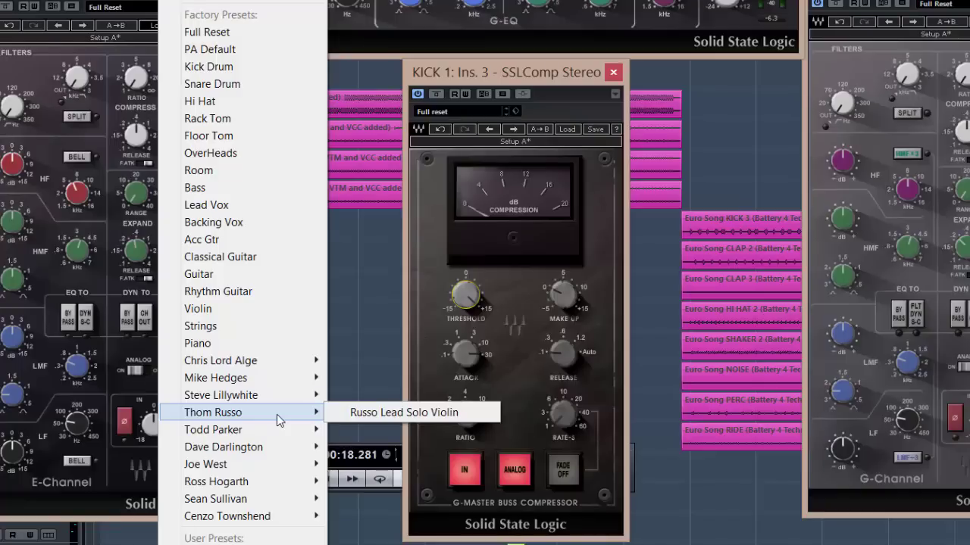
key(Down)
key(Down)
key(Down)
key(Down)
key(Down)
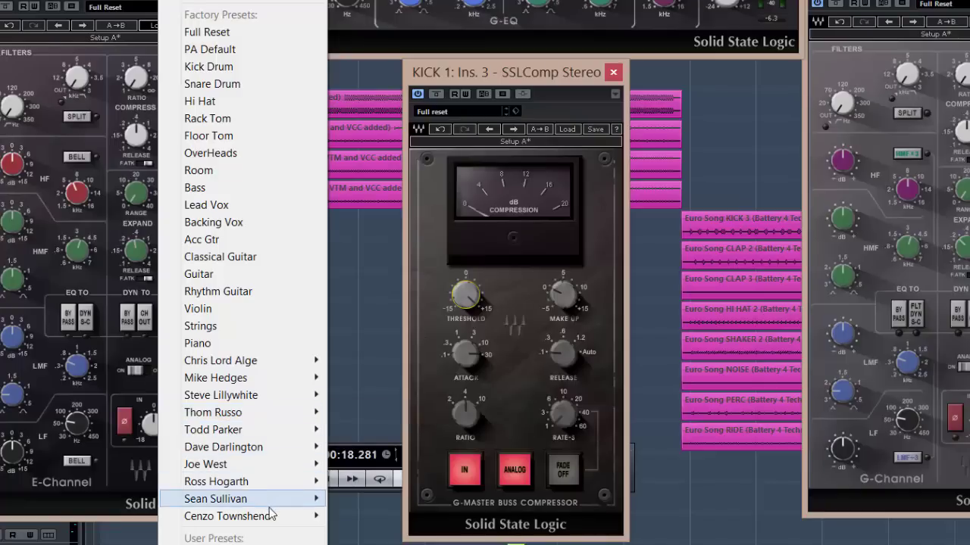
key(Up)
key(Up)
key(Up)
key(Up)
key(Up)
key(Up)
key(Up)
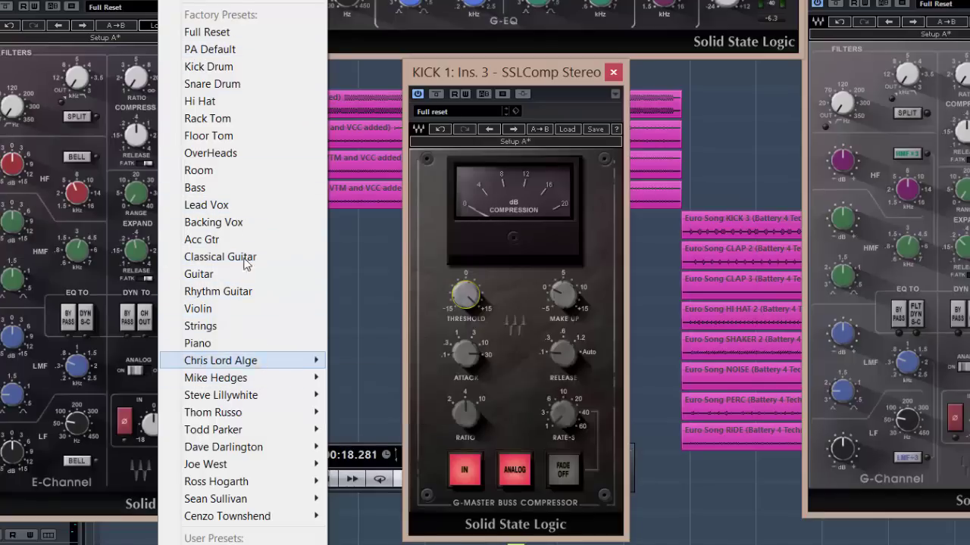
click(108, 10)
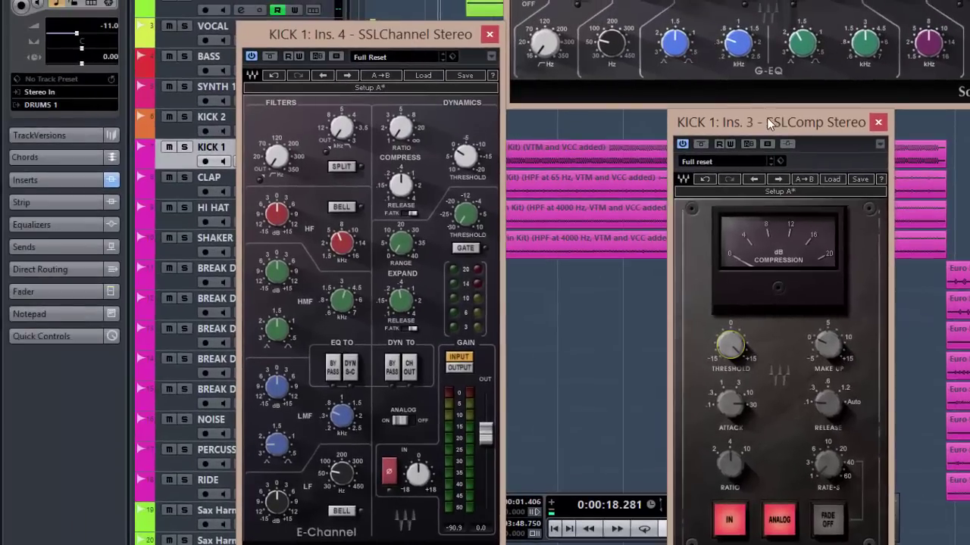
Give the SSLChannel's Setup A and Setup B different HF, HMF and LMF settings, switching between the two setups
click(373, 88)
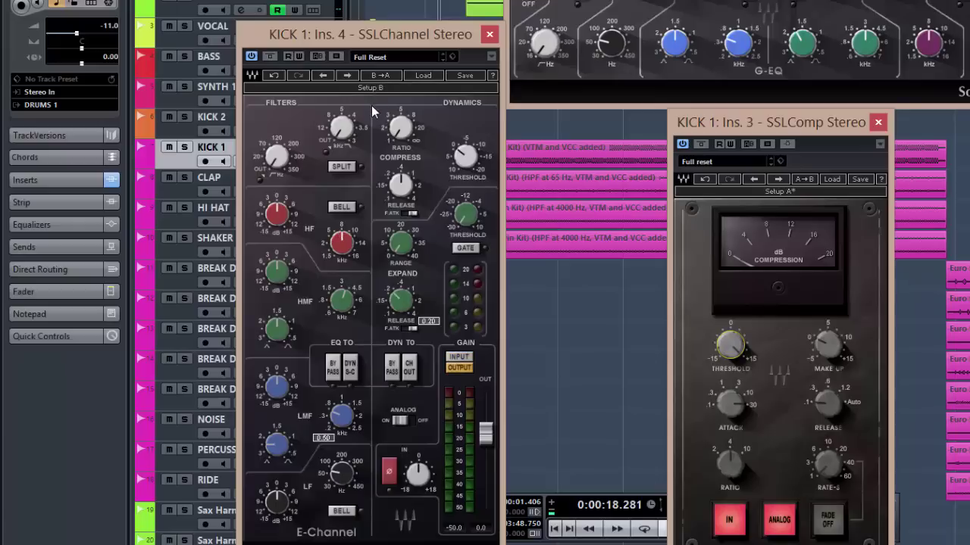
click(371, 91)
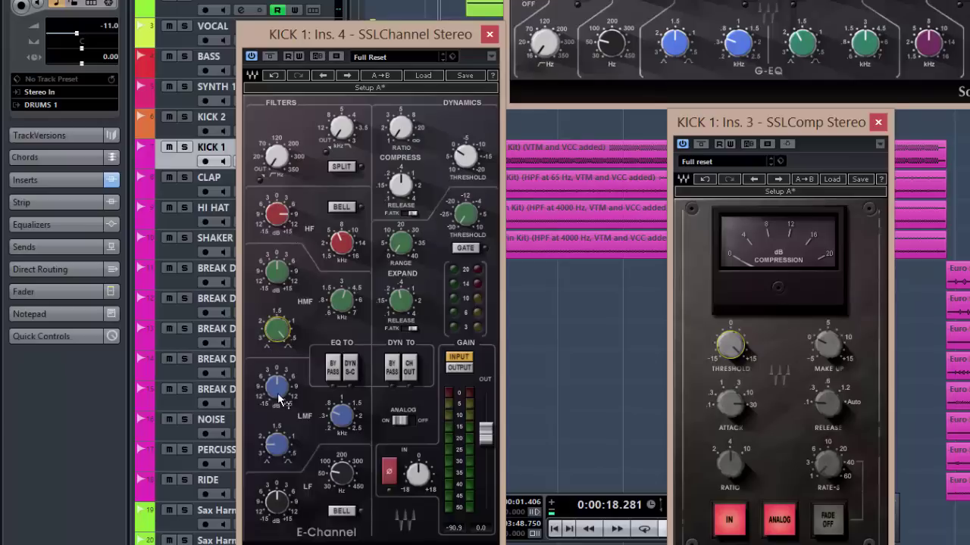
click(379, 76)
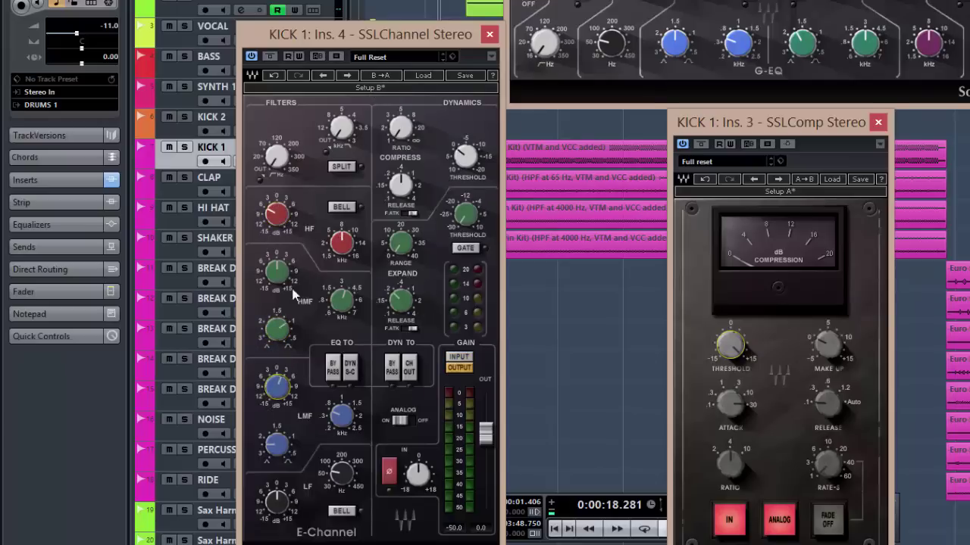
click(369, 85)
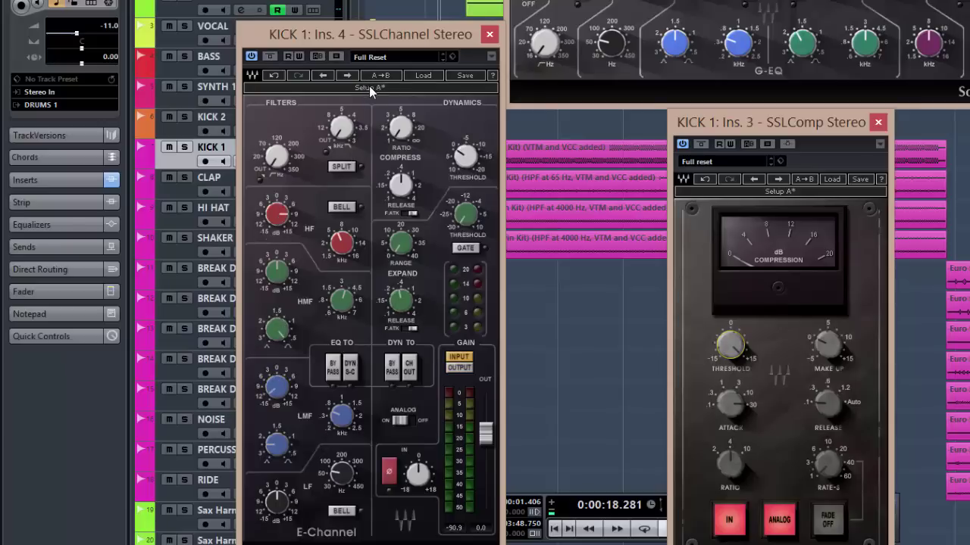
Switch the SSLChannel to Setup B and toggle the SSLGChannel and SSLEQ between their A and B setups
click(369, 86)
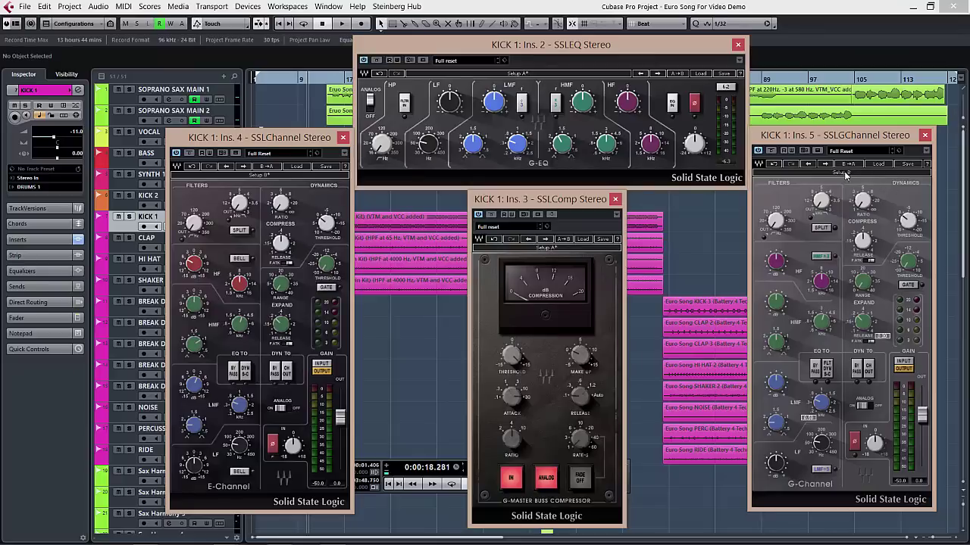
click(524, 76)
click(524, 76)
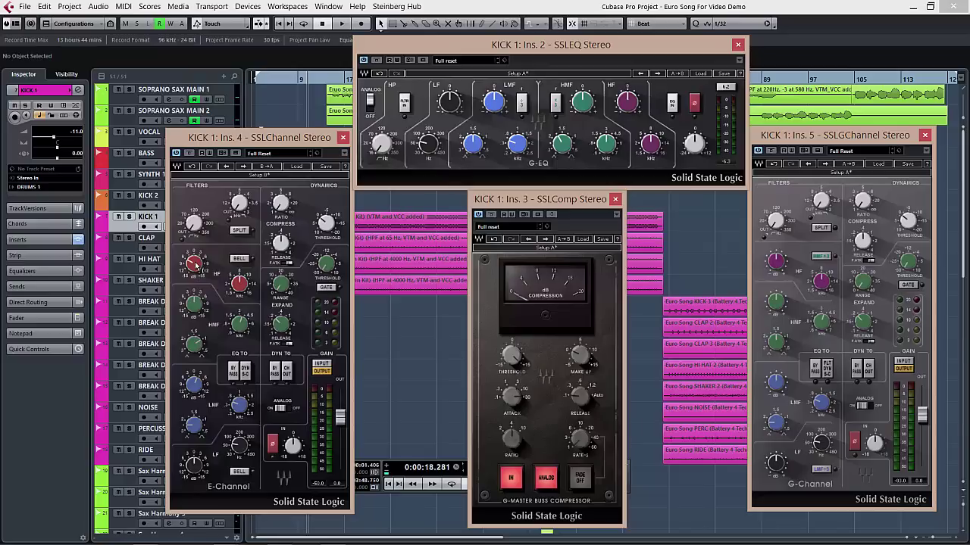
Copy the SSLChannel's Setup A to Setup B, toggle between the setups to compare them and finish on Setup A
mouse_move(195, 264)
click(265, 167)
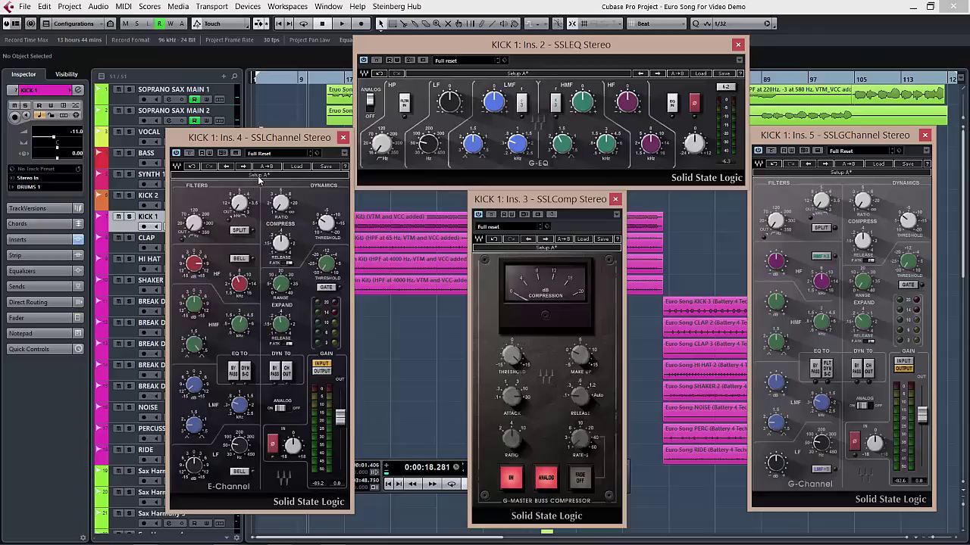
click(258, 178)
click(258, 177)
click(255, 179)
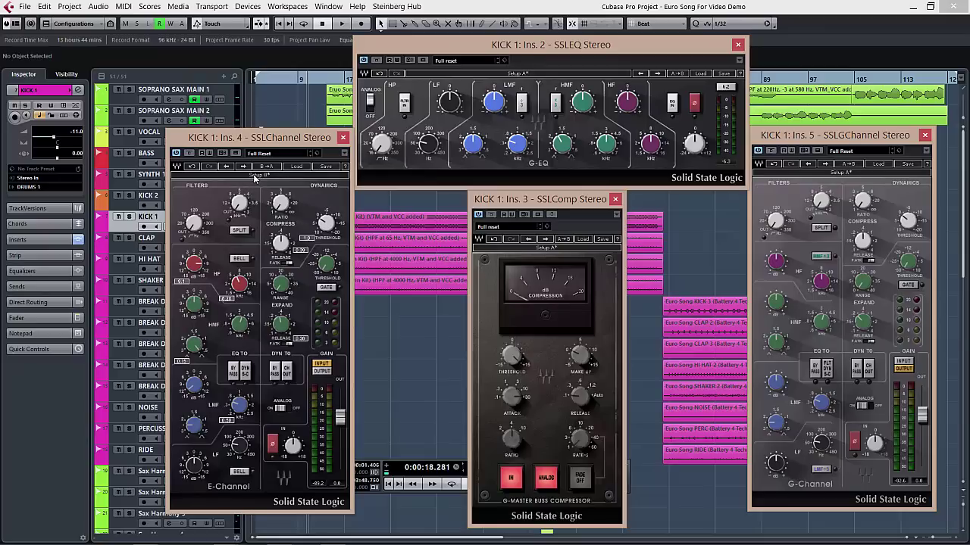
click(255, 177)
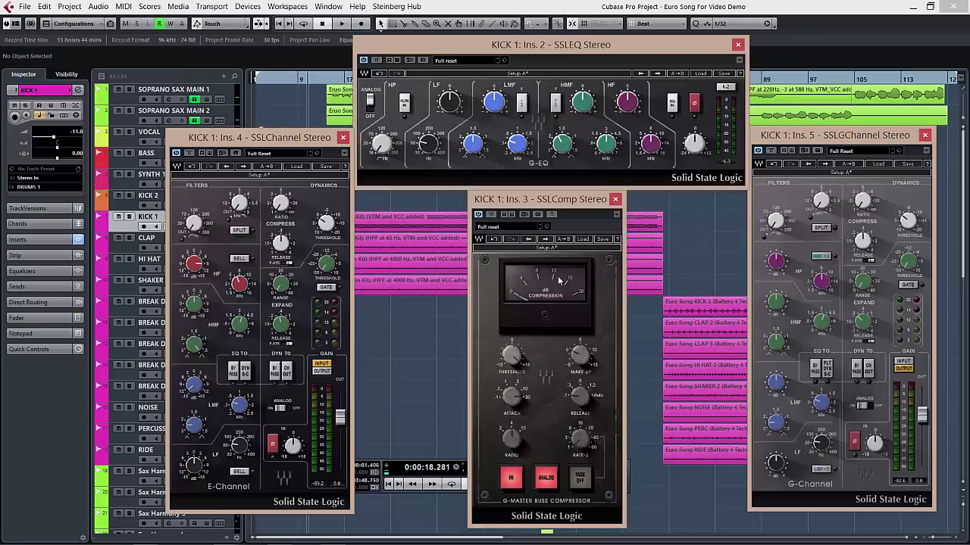
Open the SSLComp's PDF manual, skim its first page and return to the Cubase project
click(617, 240)
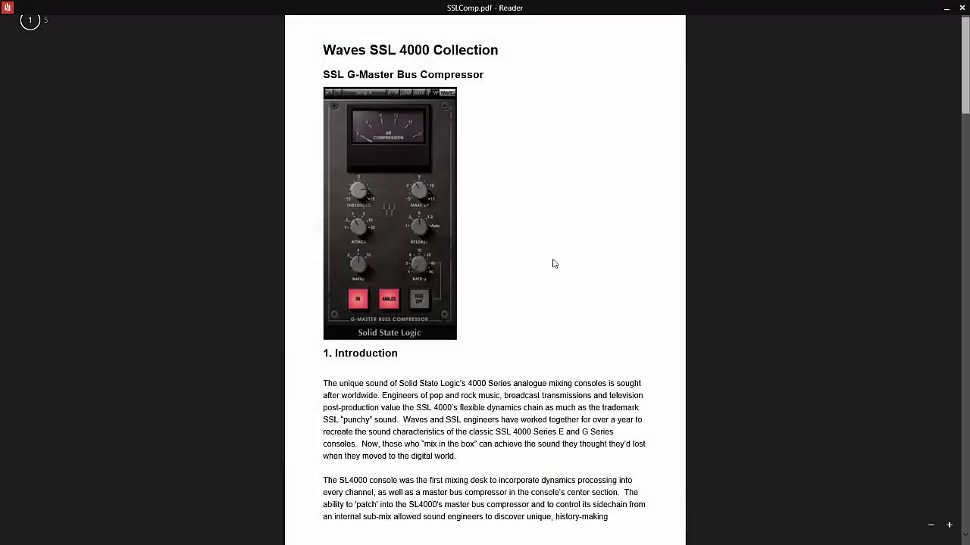
scroll(547, 337, down, 6)
scroll(547, 337, up, 6)
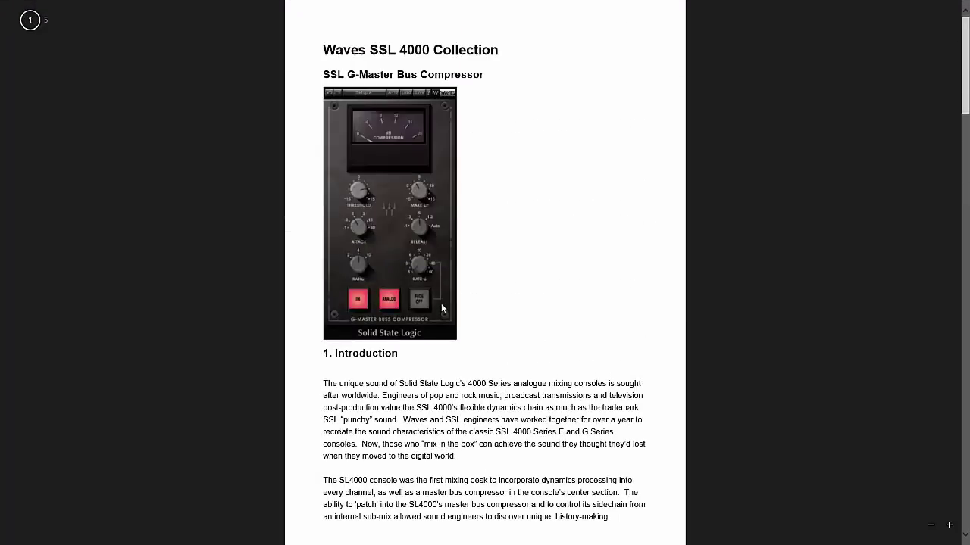
key(super)
key(super+d)
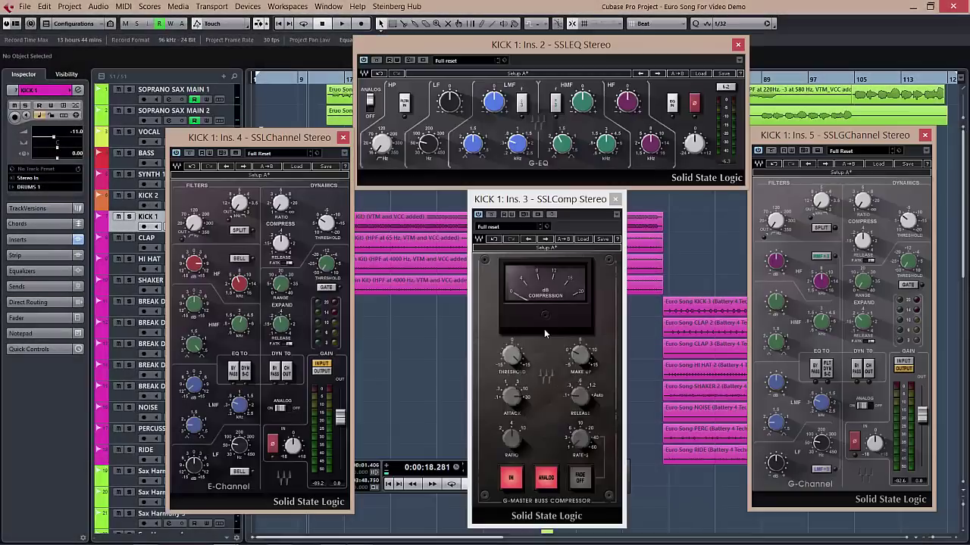